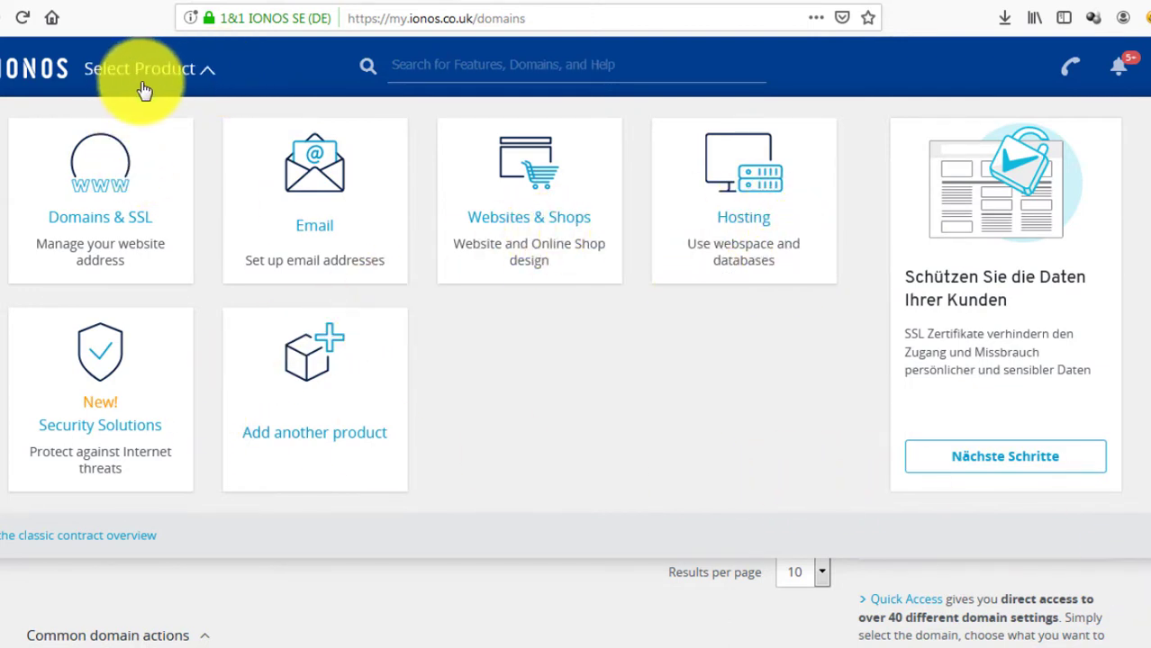
Close and then reopen the product chooser over the domains page
{"action": "left_click", "coordinate": [41, 72]}
{"action": "left_click", "coordinate": [57, 72]}
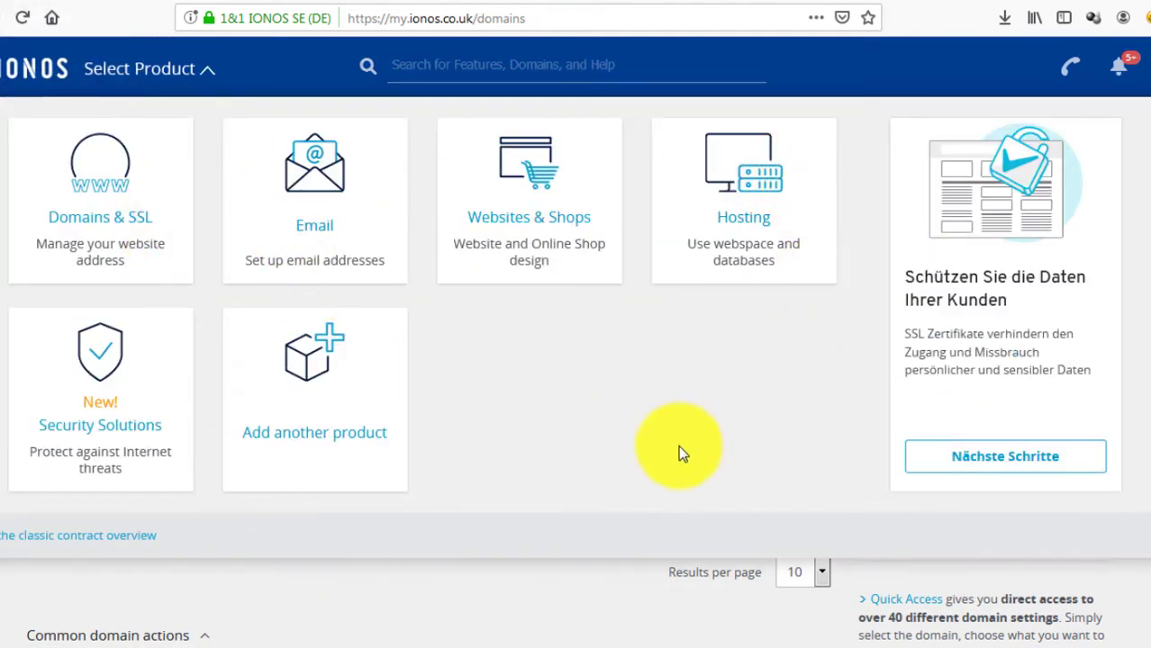
{"action": "left_click", "coordinate": [133, 239]}
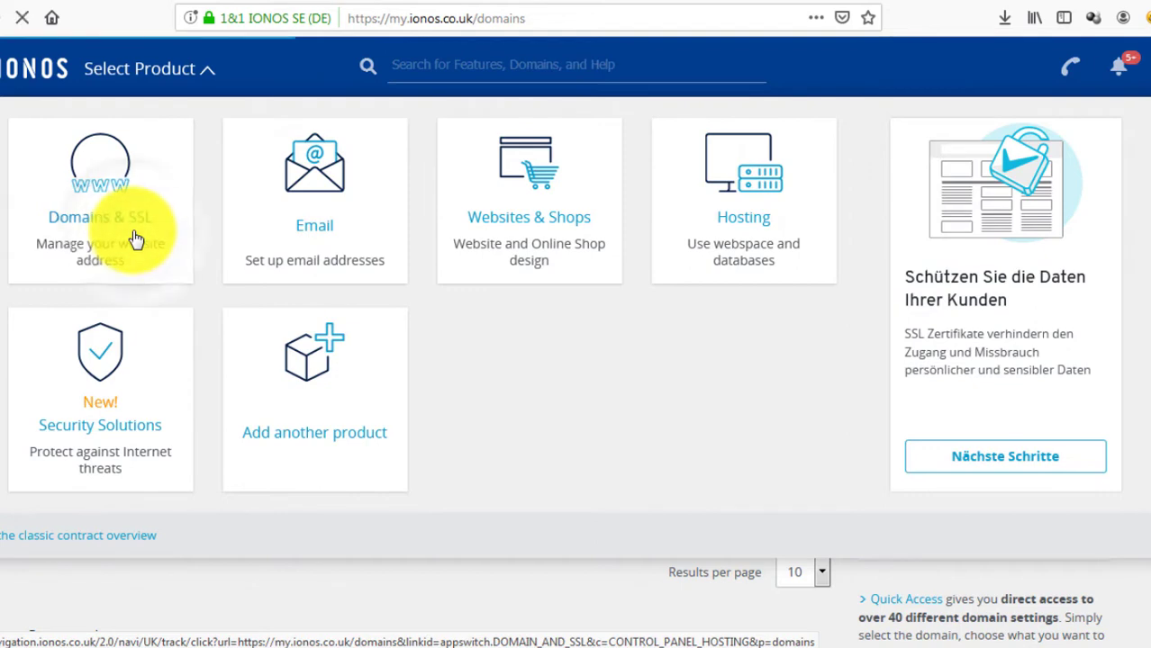
{"action": "scroll", "coordinate": [569, 489], "scroll_direction": "down", "scroll_amount": 1}
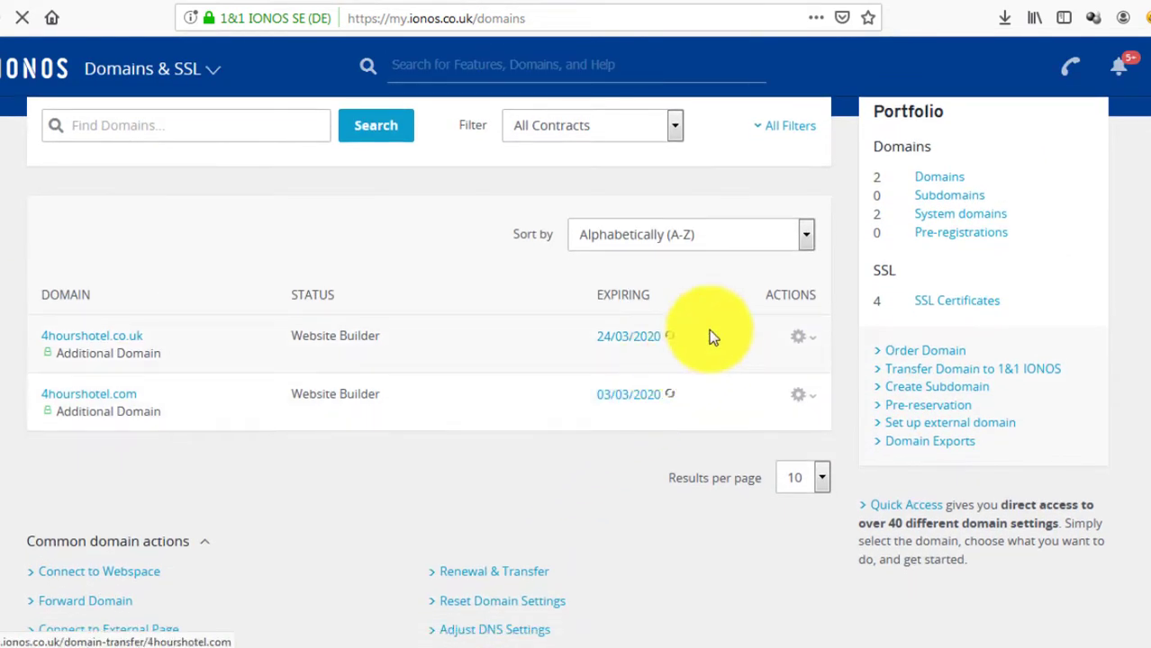
{"action": "scroll", "coordinate": [160, 367], "scroll_direction": "down", "scroll_amount": 3}
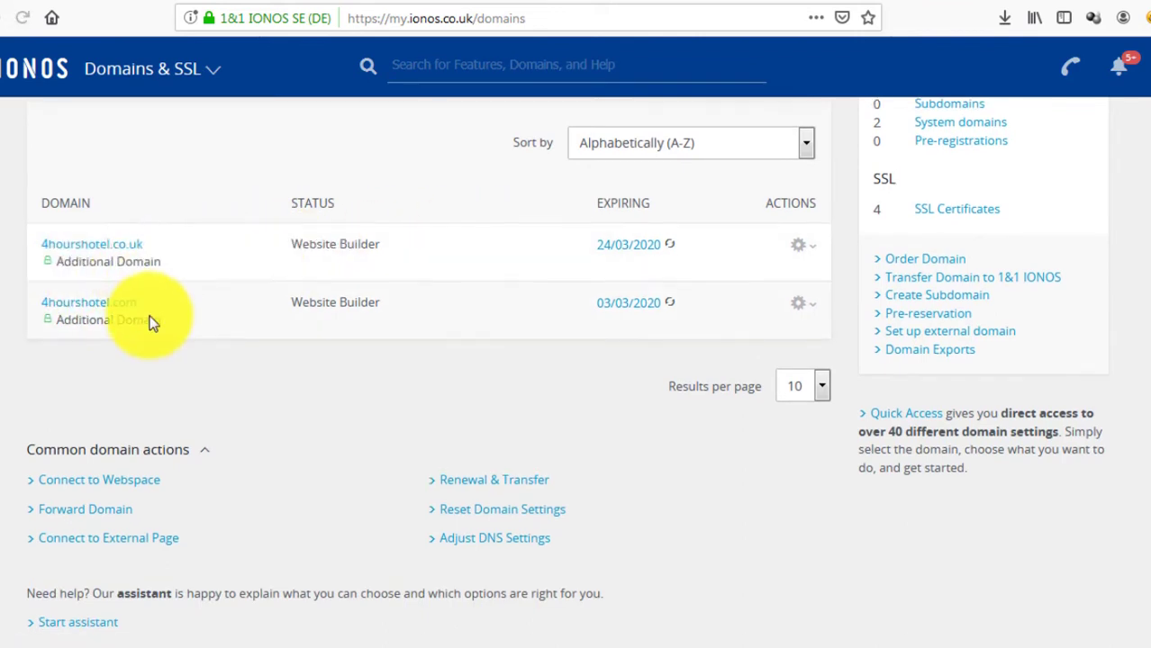
{"action": "scroll", "coordinate": [149, 317], "scroll_direction": "up", "scroll_amount": 6}
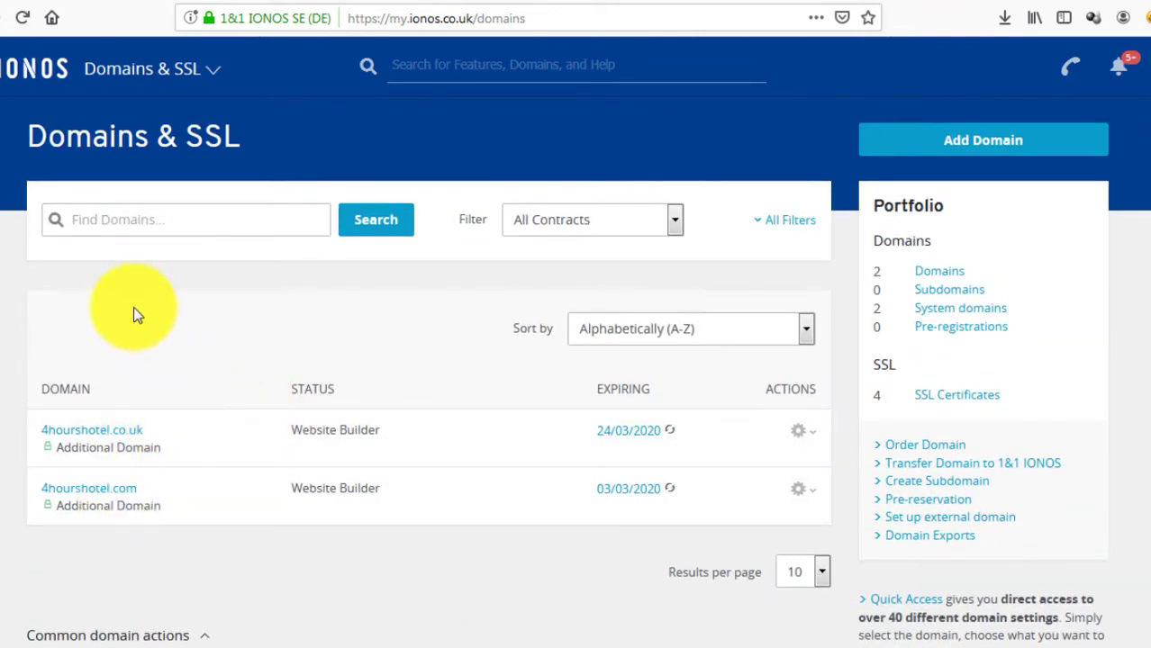
{"action": "left_click", "coordinate": [97, 68]}
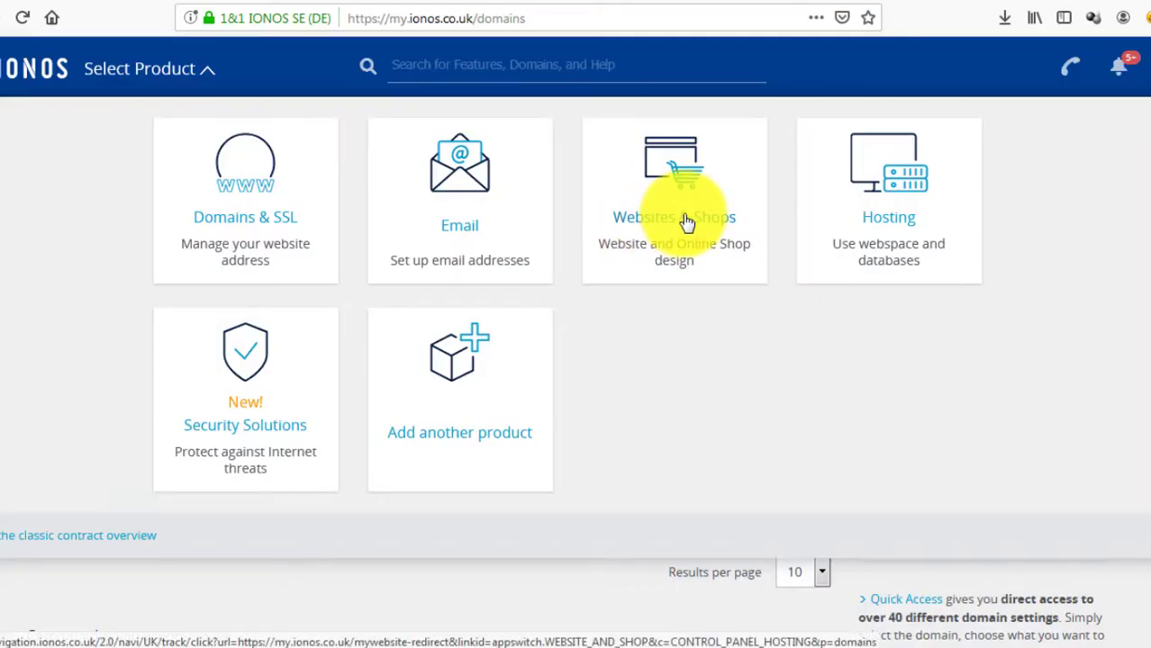
Open the Hosting overview and review its Webspace, SFTP & SSH, Databases and PHP cards
{"action": "left_click", "coordinate": [913, 217]}
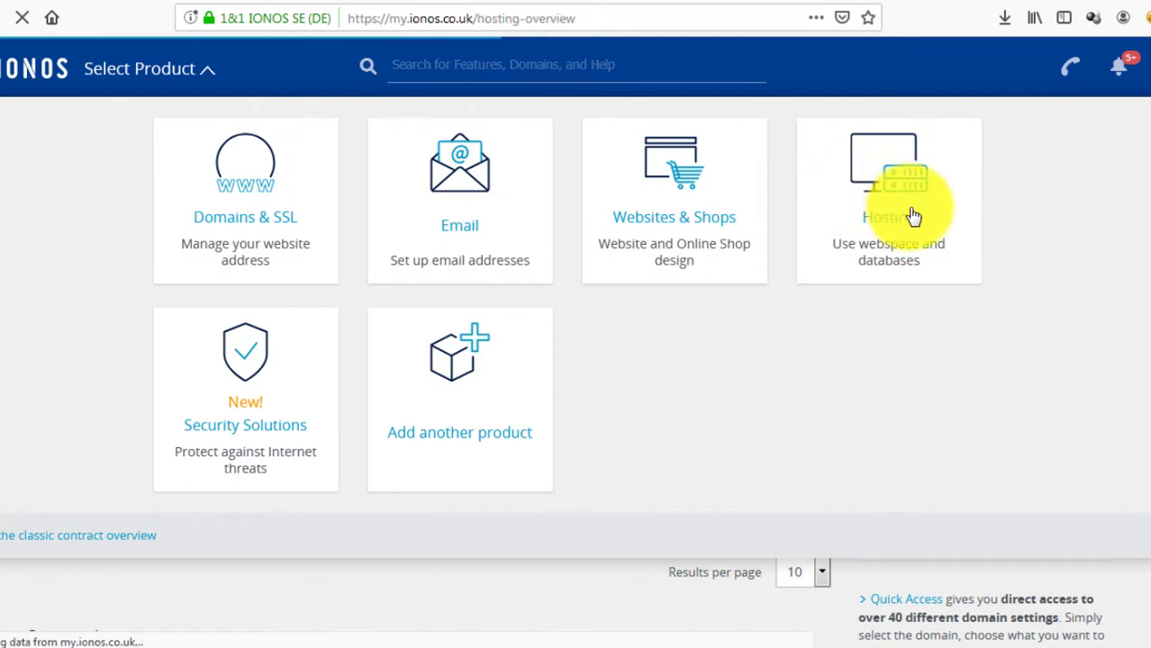
{"action": "scroll", "coordinate": [360, 427], "scroll_direction": "down", "scroll_amount": 4}
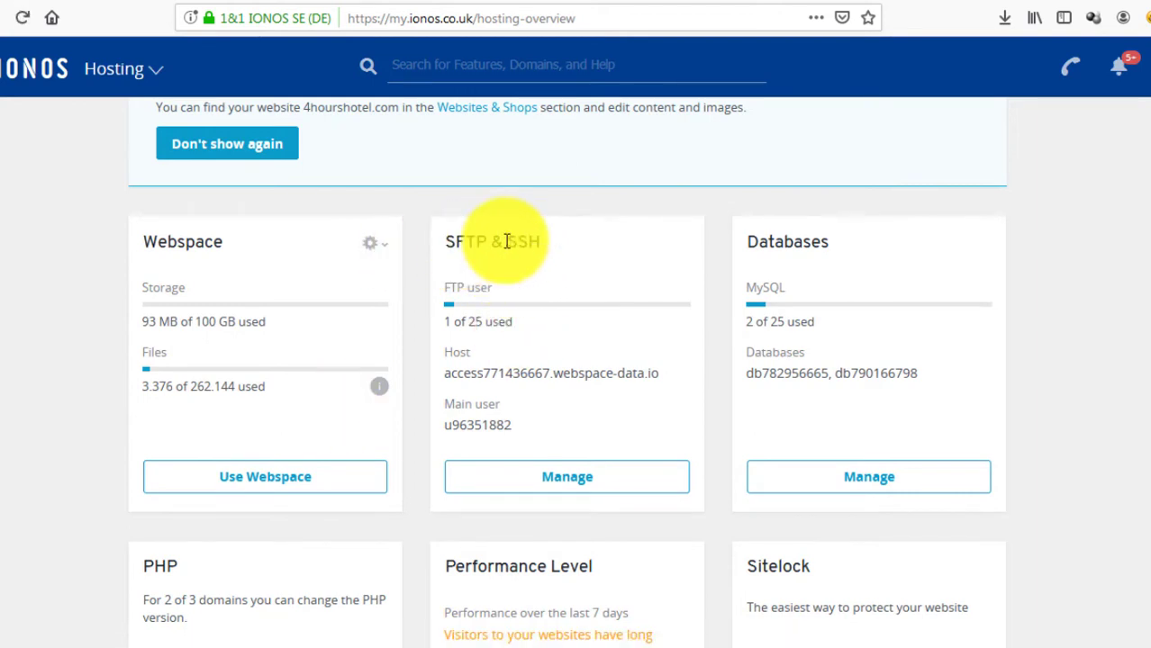
{"action": "scroll", "coordinate": [316, 463], "scroll_direction": "down", "scroll_amount": 3}
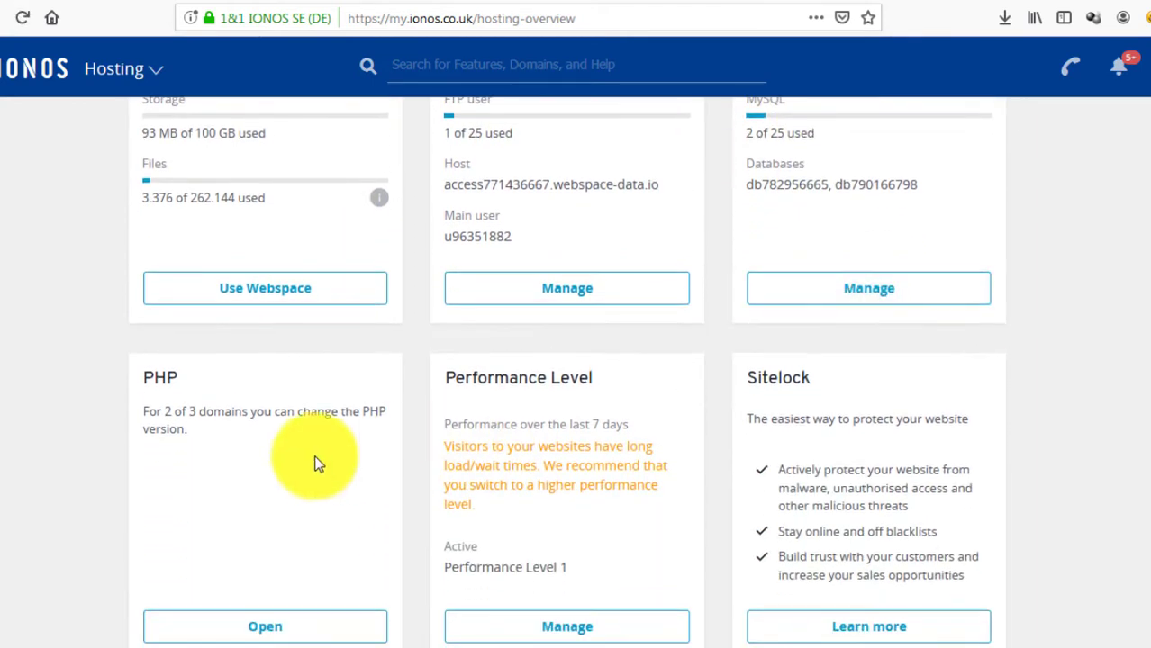
{"action": "scroll", "coordinate": [382, 435], "scroll_direction": "down", "scroll_amount": 2}
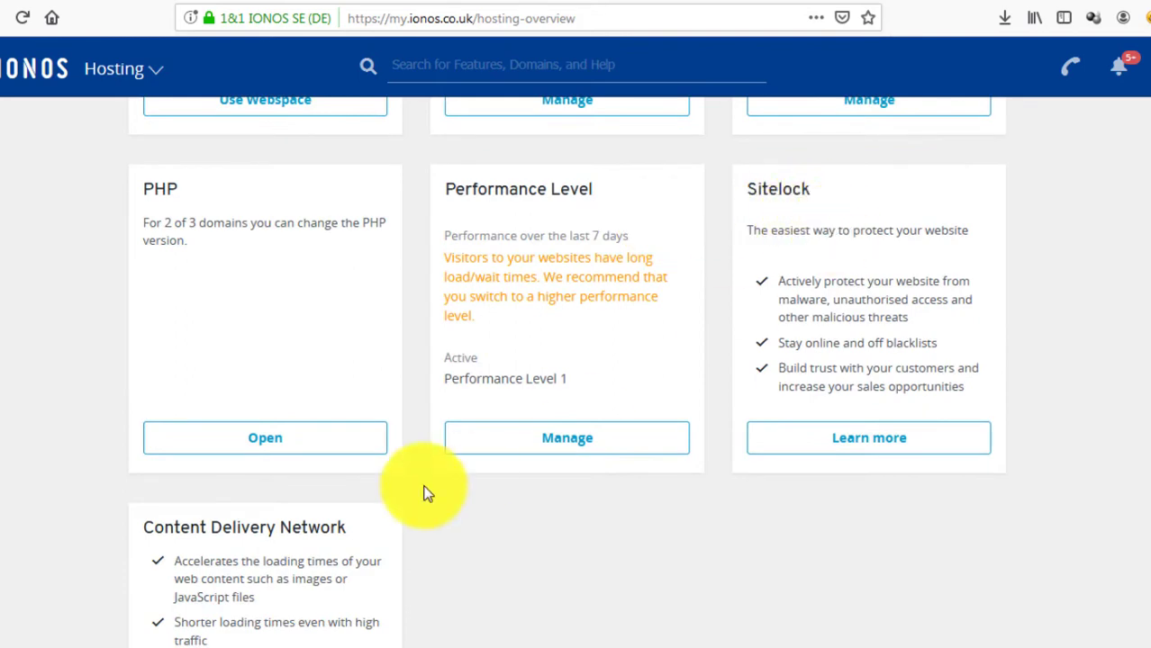
{"action": "scroll", "coordinate": [211, 510], "scroll_direction": "down", "scroll_amount": 3}
{"action": "scroll", "coordinate": [478, 504], "scroll_direction": "up", "scroll_amount": 4}
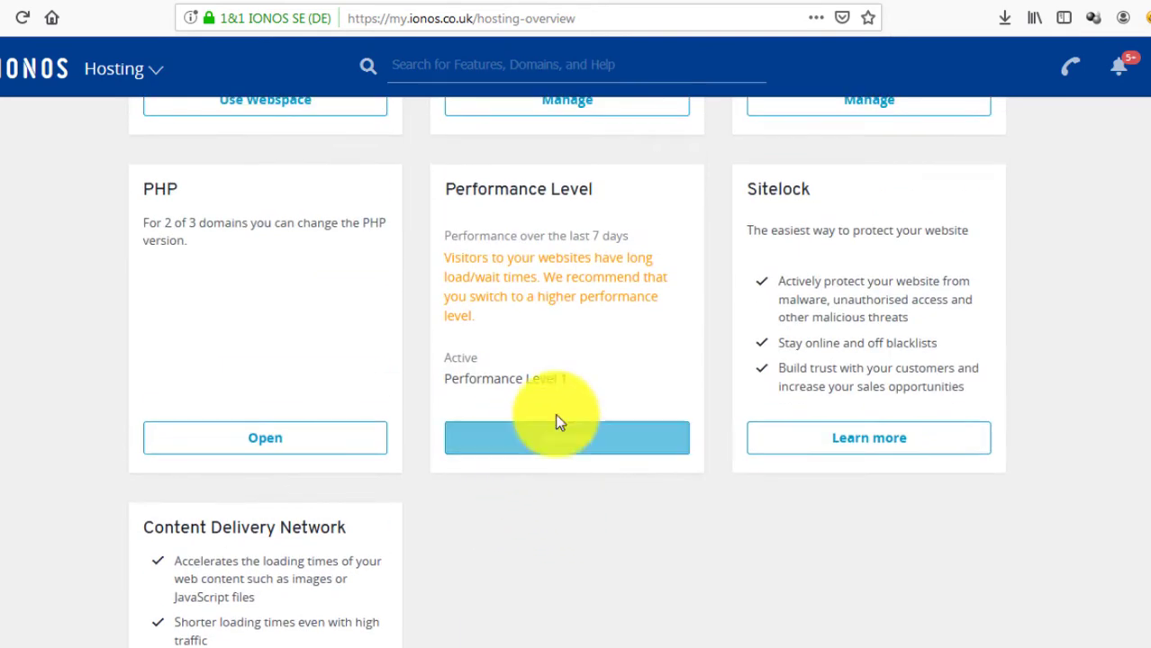
{"action": "scroll", "coordinate": [336, 353], "scroll_direction": "up", "scroll_amount": 4}
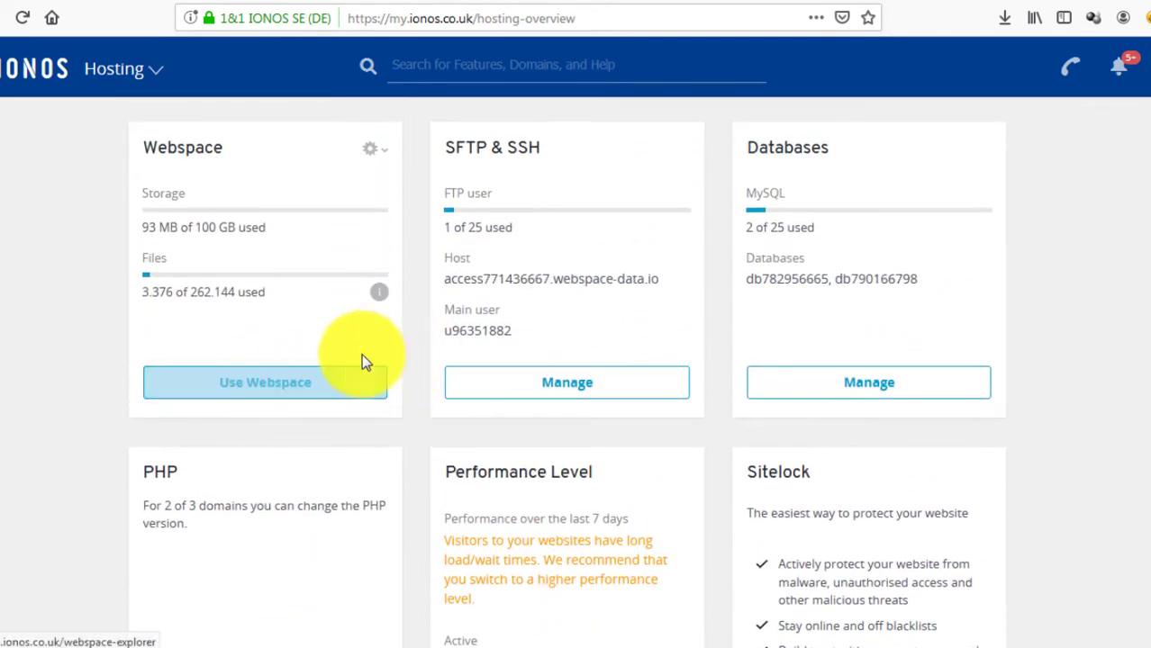
{"action": "scroll", "coordinate": [504, 437], "scroll_direction": "down", "scroll_amount": 4}
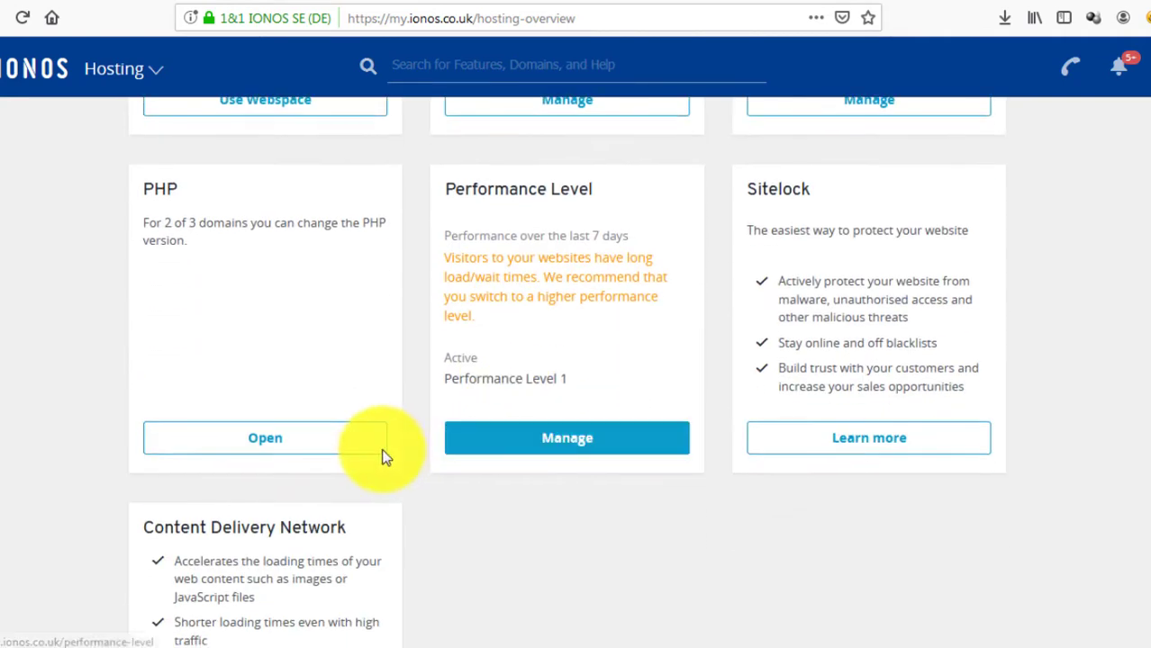
{"action": "scroll", "coordinate": [810, 448], "scroll_direction": "up", "scroll_amount": 3}
{"action": "scroll", "coordinate": [505, 433], "scroll_direction": "up", "scroll_amount": 1}
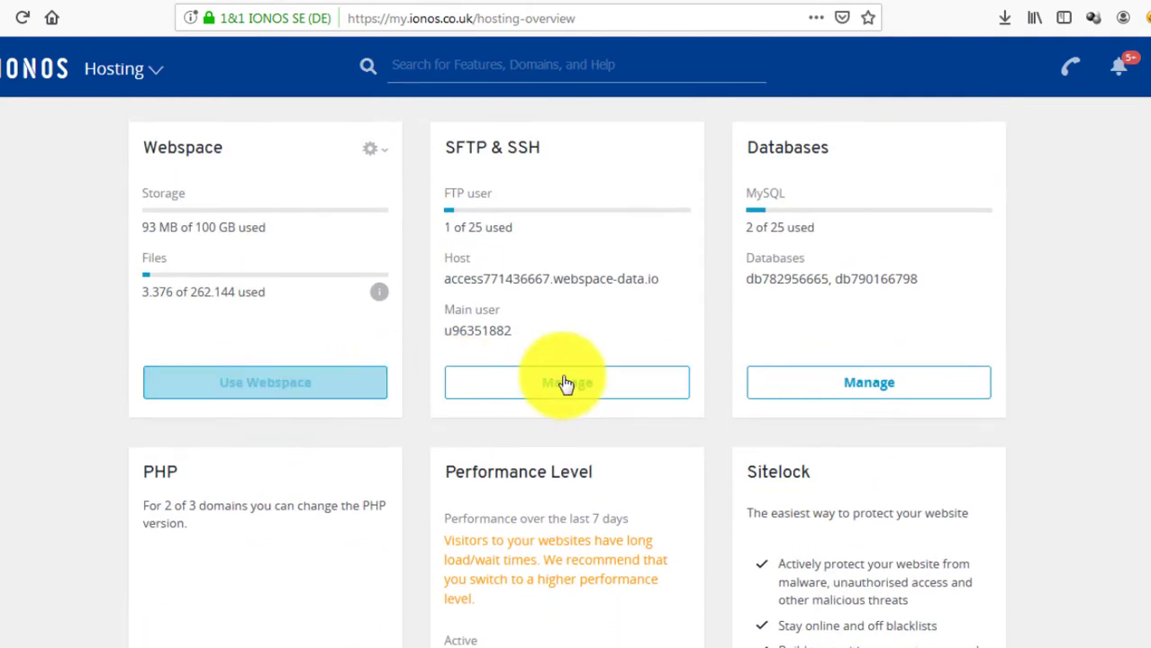
Browse the webspace to /clickandbuilds/4hourshotel to see its WordPress files, then return to Hosting
{"action": "left_click", "coordinate": [302, 385]}
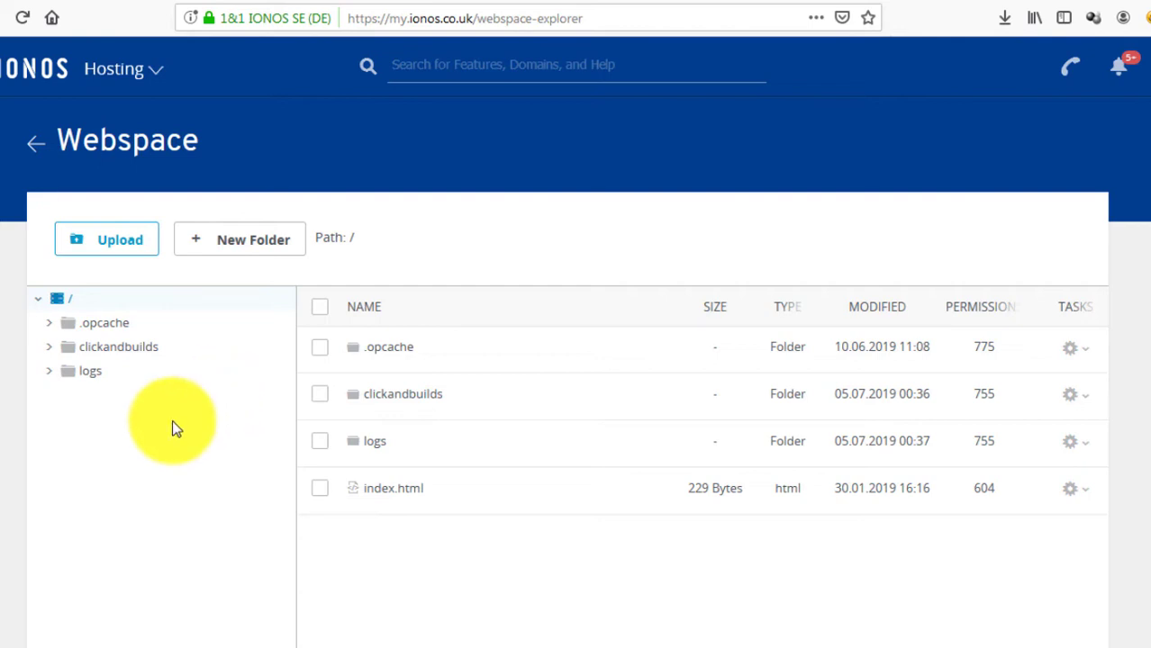
{"action": "left_click", "coordinate": [49, 350]}
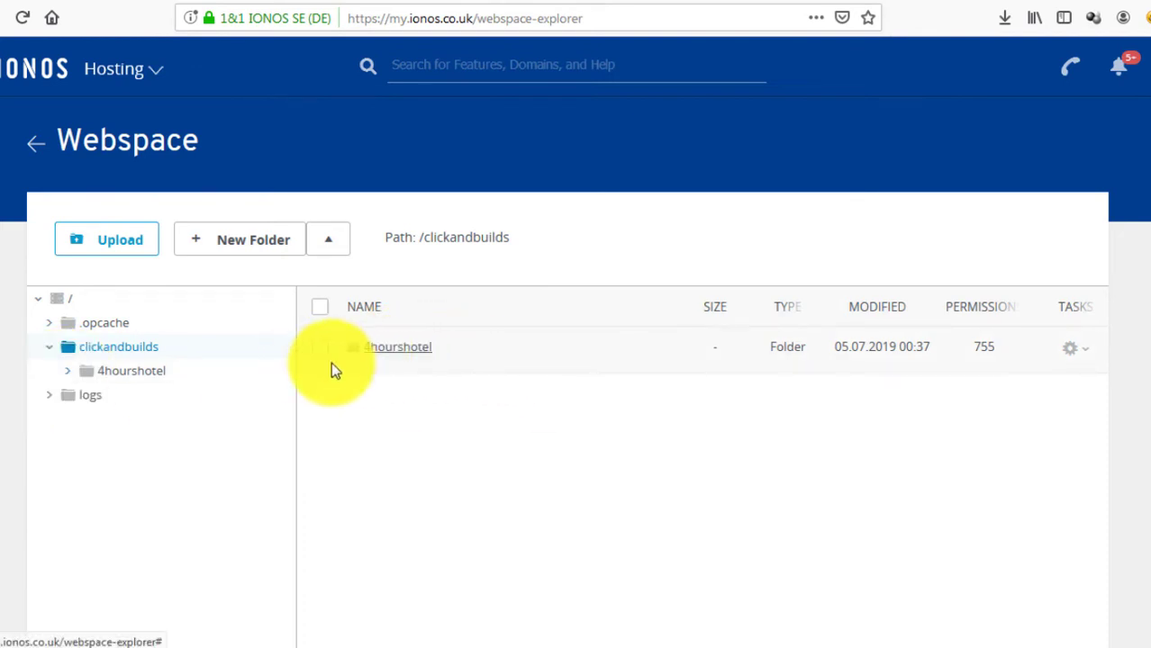
{"action": "left_click", "coordinate": [66, 372]}
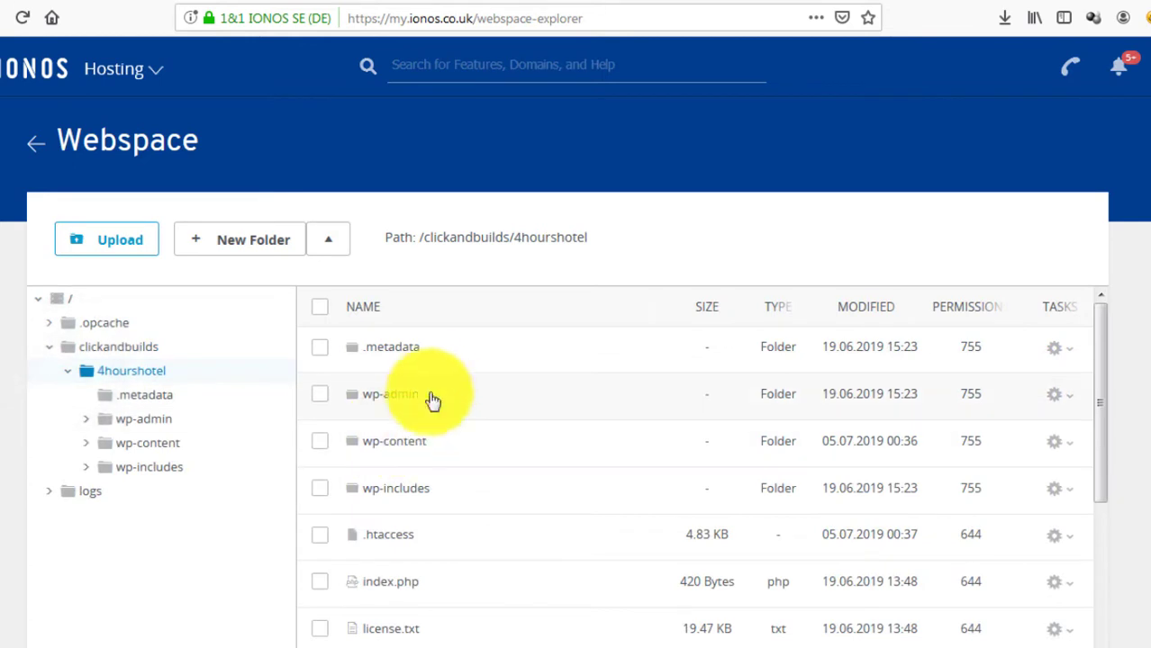
{"action": "scroll", "coordinate": [447, 496], "scroll_direction": "down", "scroll_amount": 7}
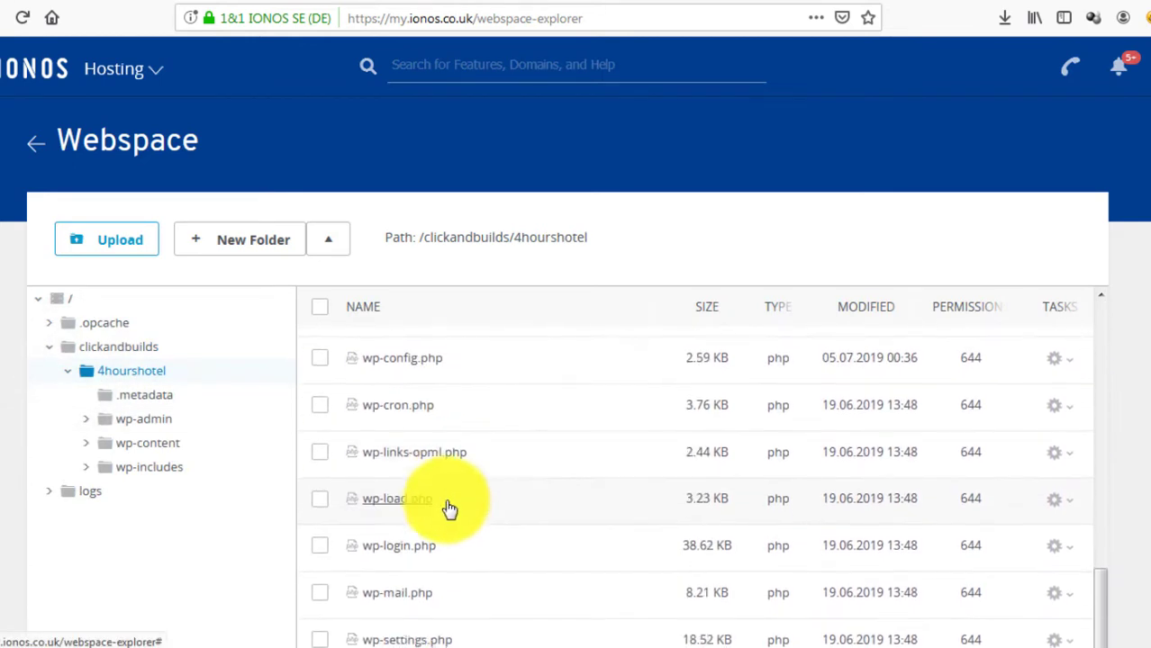
{"action": "scroll", "coordinate": [450, 506], "scroll_direction": "up", "scroll_amount": 6}
{"action": "scroll", "coordinate": [452, 513], "scroll_direction": "up", "scroll_amount": 3}
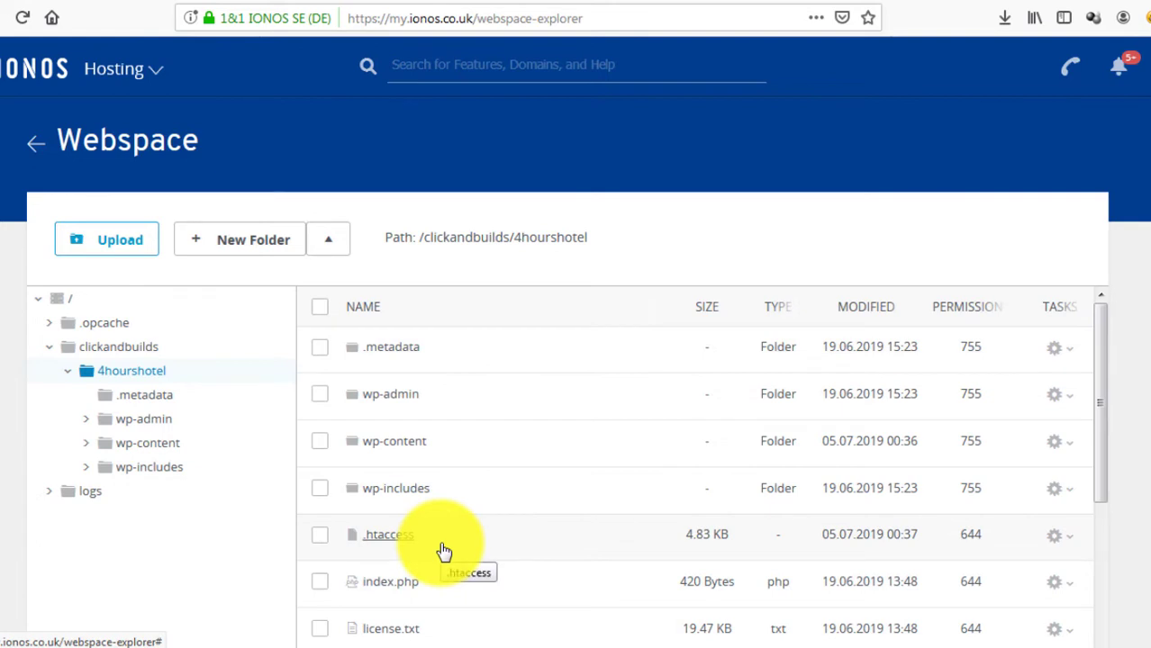
{"action": "left_click", "coordinate": [43, 150]}
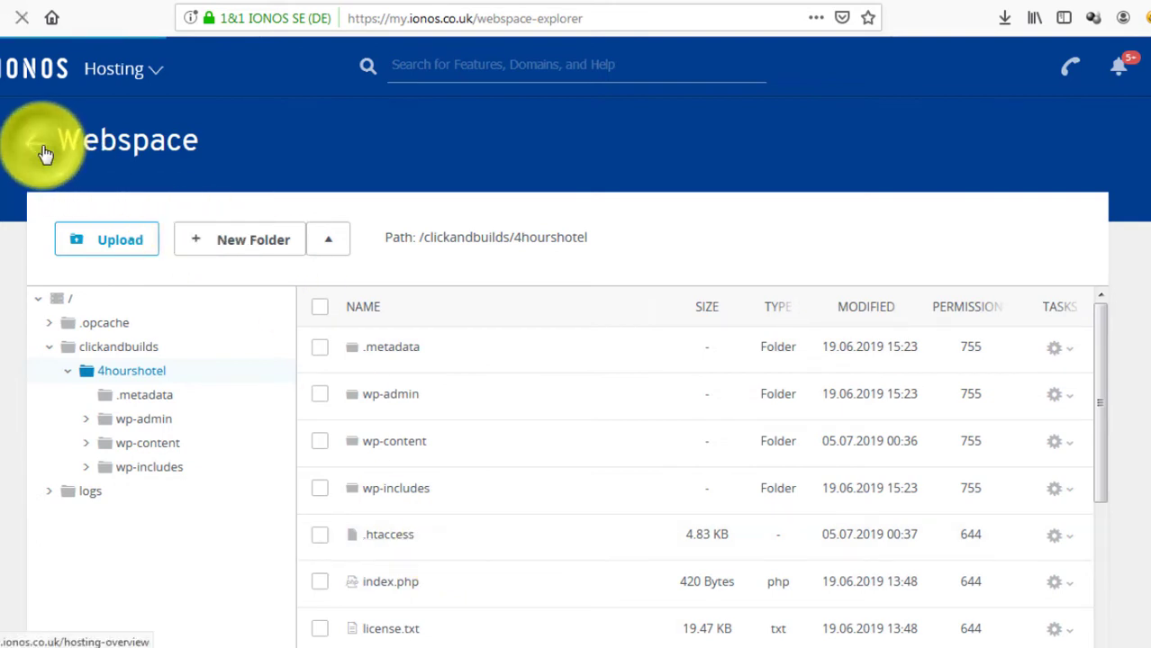
Return to the products overview and open Websites & Shops, listing the 4hourshotel WordPress site
{"action": "scroll", "coordinate": [378, 357], "scroll_direction": "down", "scroll_amount": 1}
{"action": "scroll", "coordinate": [271, 356], "scroll_direction": "down", "scroll_amount": 2}
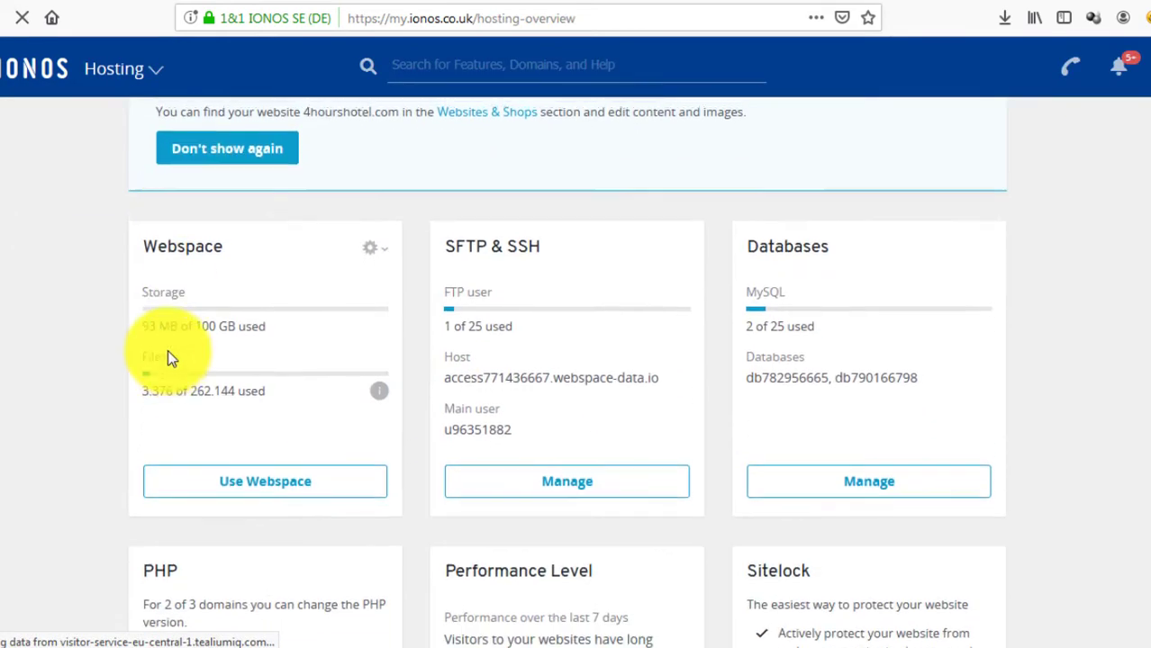
{"action": "scroll", "coordinate": [171, 338], "scroll_direction": "up", "scroll_amount": 4}
{"action": "left_click", "coordinate": [109, 145]}
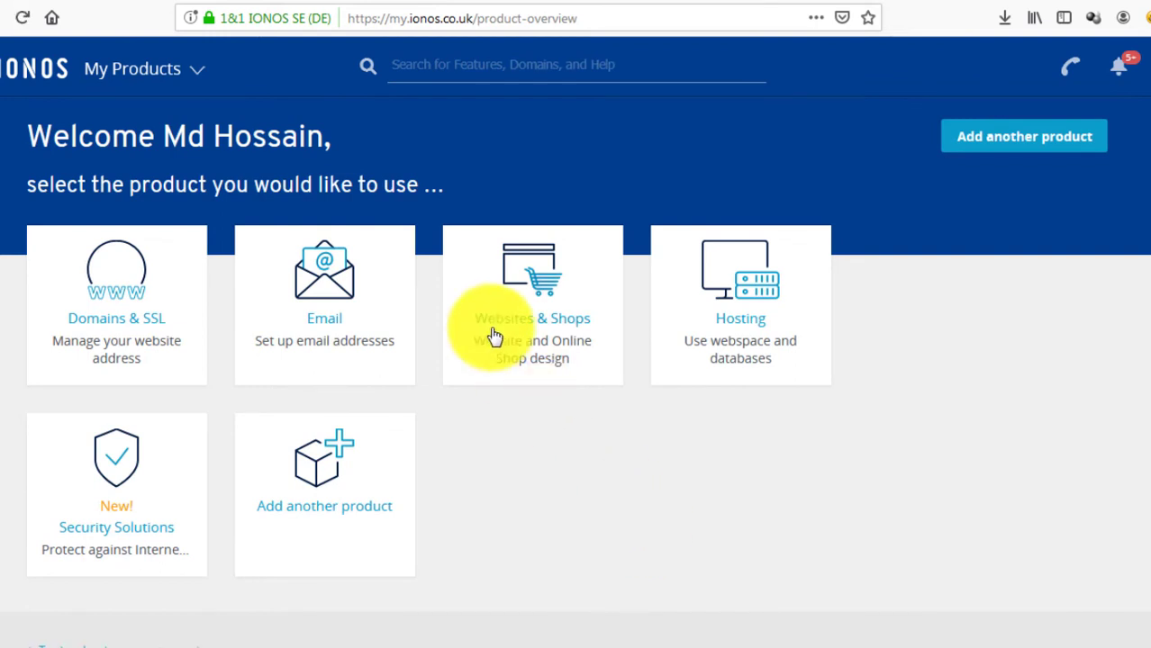
{"action": "left_click", "coordinate": [534, 332]}
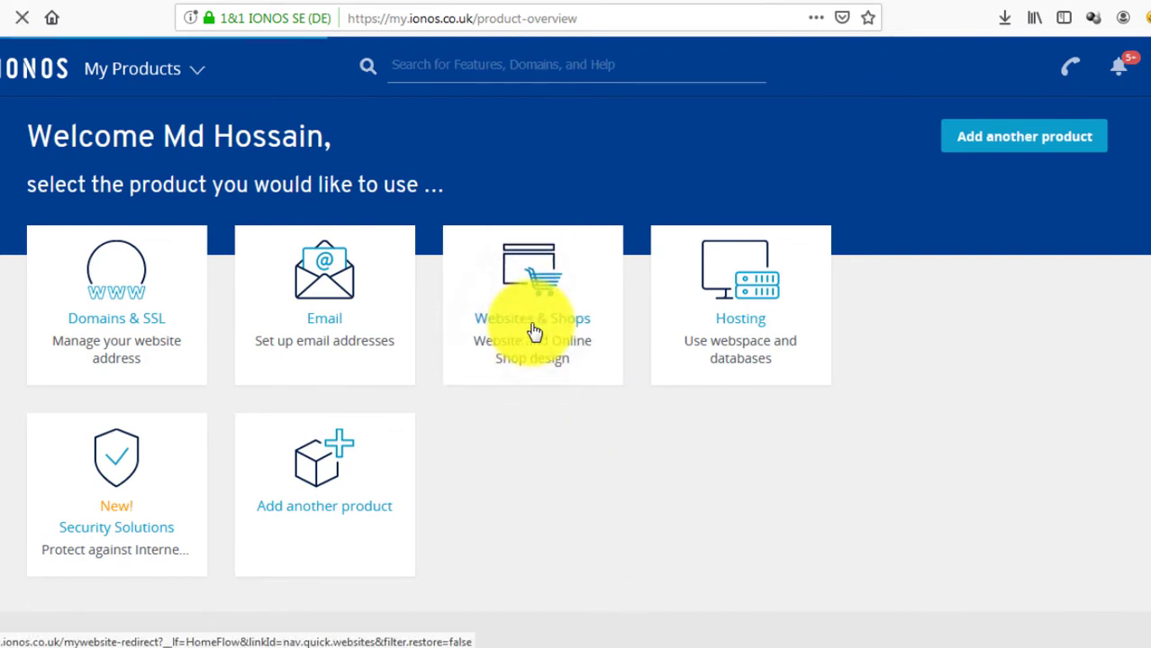
{"action": "scroll", "coordinate": [753, 368], "scroll_direction": "down", "scroll_amount": 2}
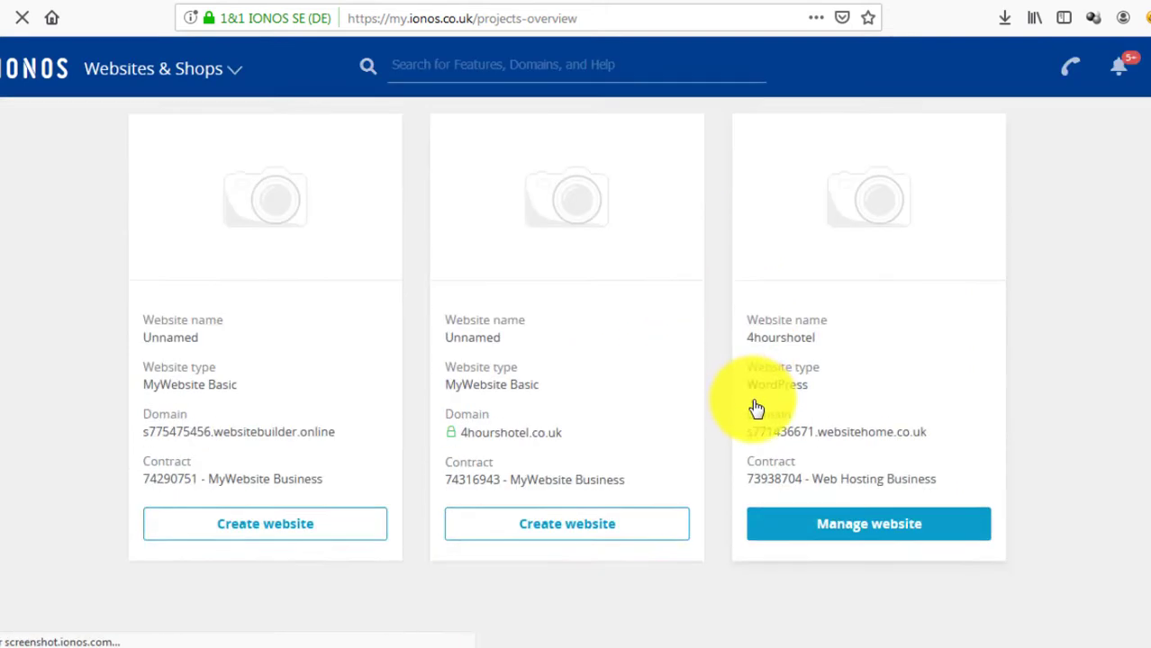
{"action": "scroll", "coordinate": [756, 406], "scroll_direction": "up", "scroll_amount": 2}
{"action": "scroll", "coordinate": [932, 419], "scroll_direction": "down", "scroll_amount": 3}
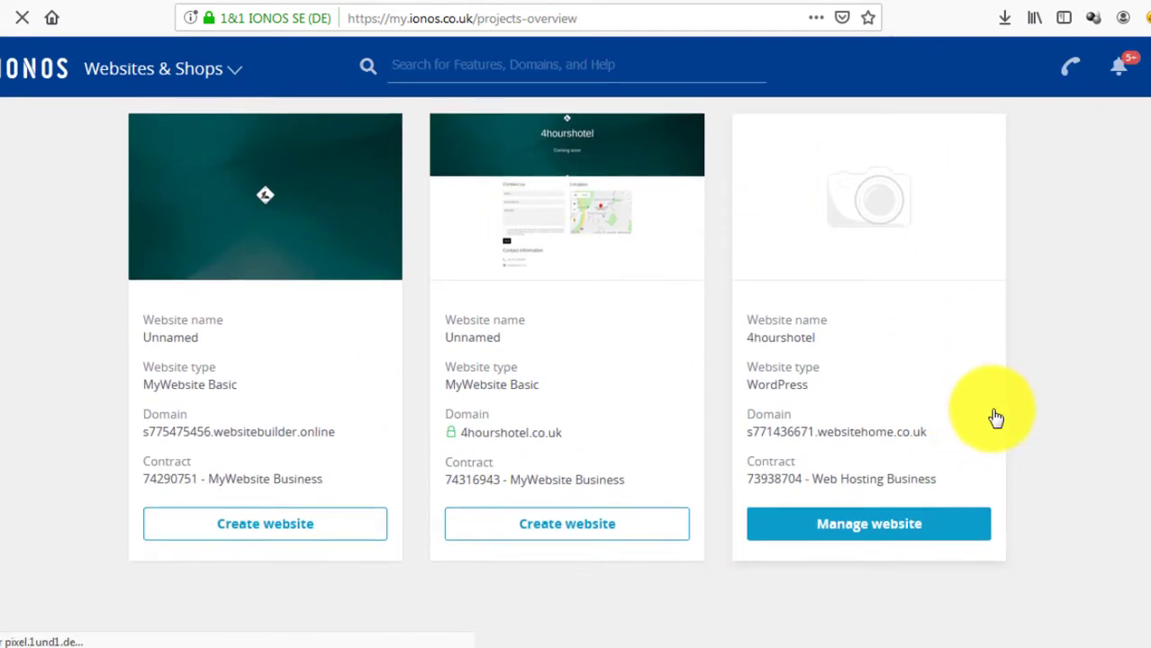
{"action": "scroll", "coordinate": [995, 418], "scroll_direction": "up", "scroll_amount": 3}
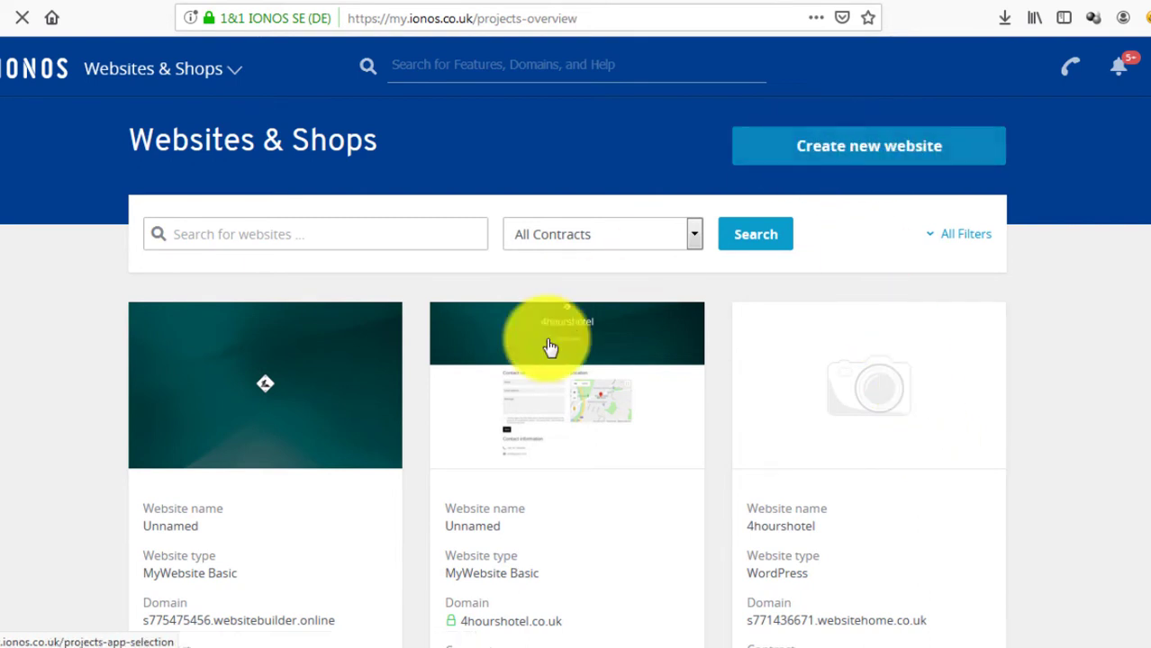
{"action": "scroll", "coordinate": [329, 476], "scroll_direction": "down", "scroll_amount": 3}
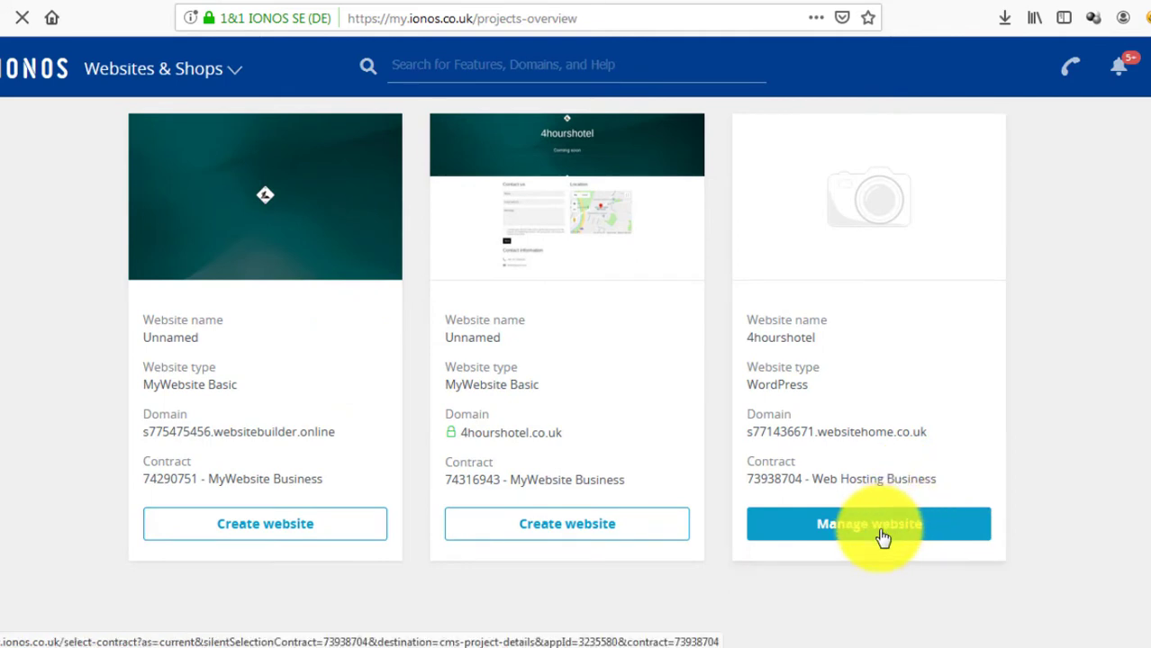
{"action": "scroll", "coordinate": [806, 435], "scroll_direction": "up", "scroll_amount": 3}
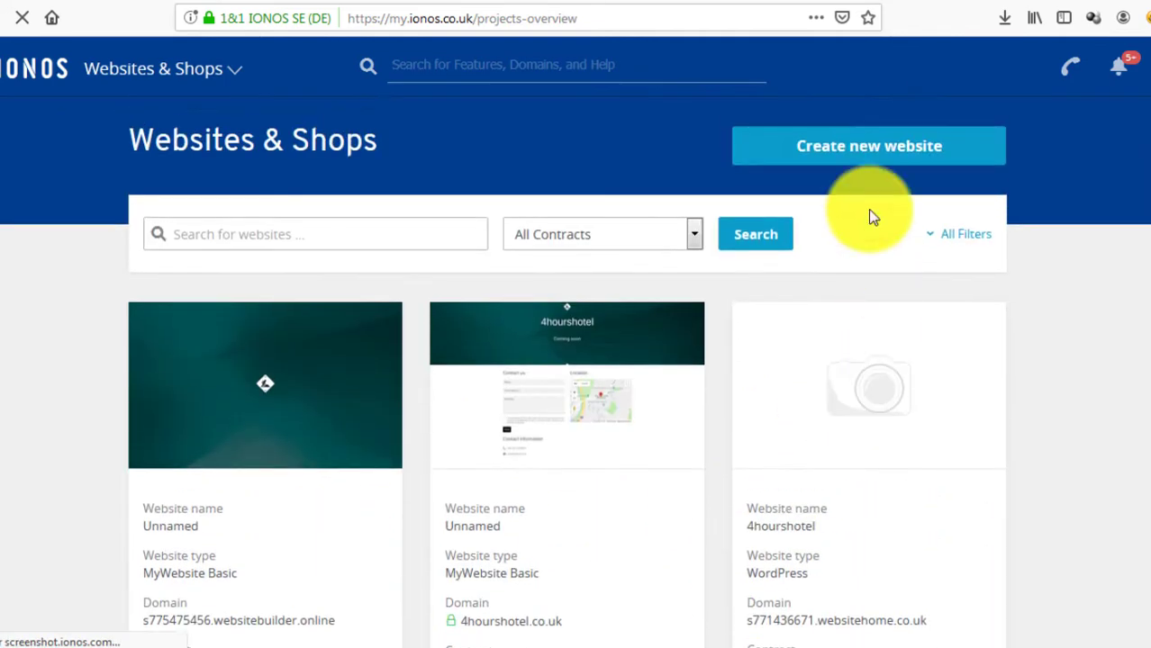
Start a new website project with WordPress and enter the website title 4hourshotel
{"action": "left_click", "coordinate": [850, 155]}
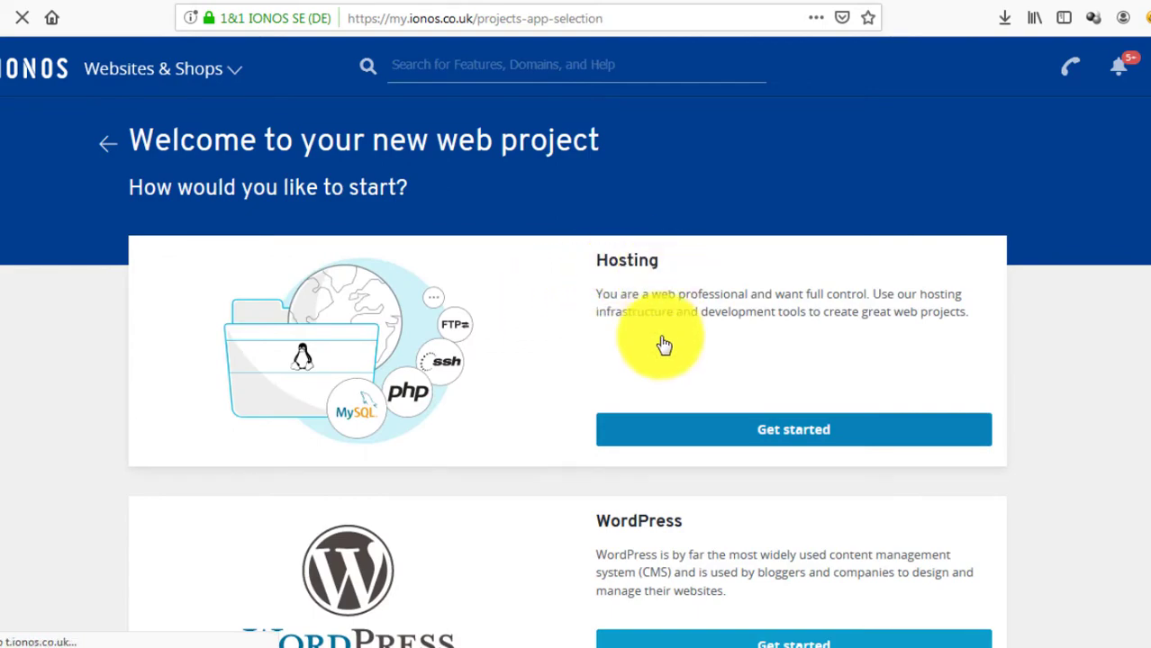
{"action": "scroll", "coordinate": [667, 378], "scroll_direction": "down", "scroll_amount": 3}
{"action": "scroll", "coordinate": [445, 498], "scroll_direction": "down", "scroll_amount": 10}
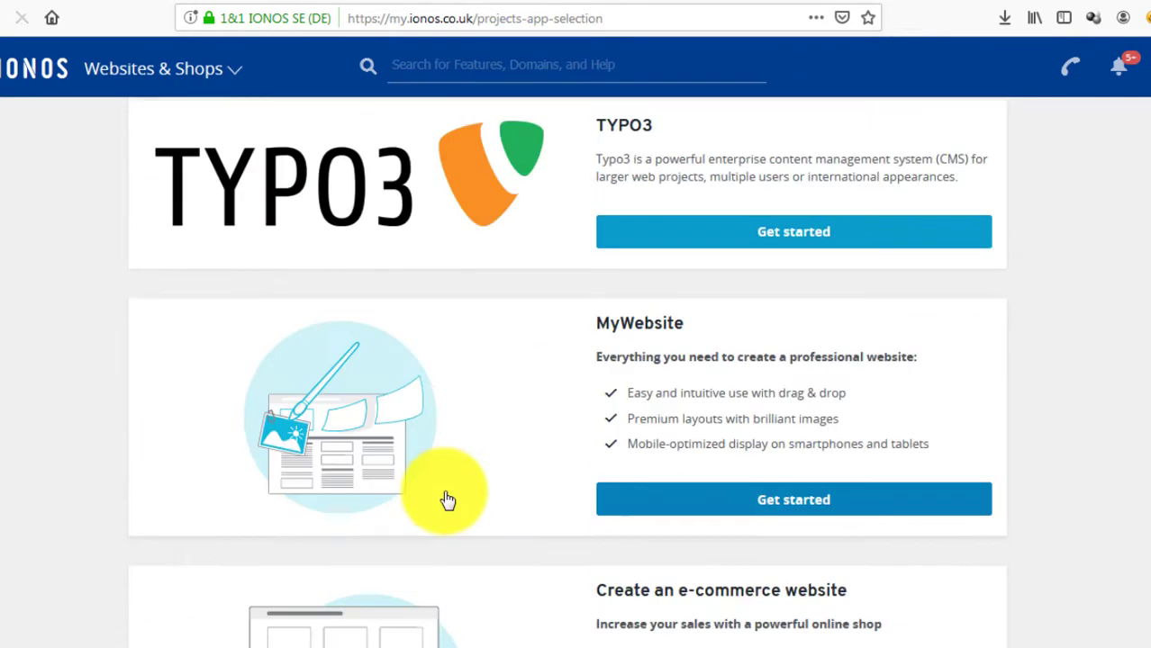
{"action": "scroll", "coordinate": [512, 506], "scroll_direction": "up", "scroll_amount": 5}
{"action": "scroll", "coordinate": [813, 442], "scroll_direction": "up", "scroll_amount": 9}
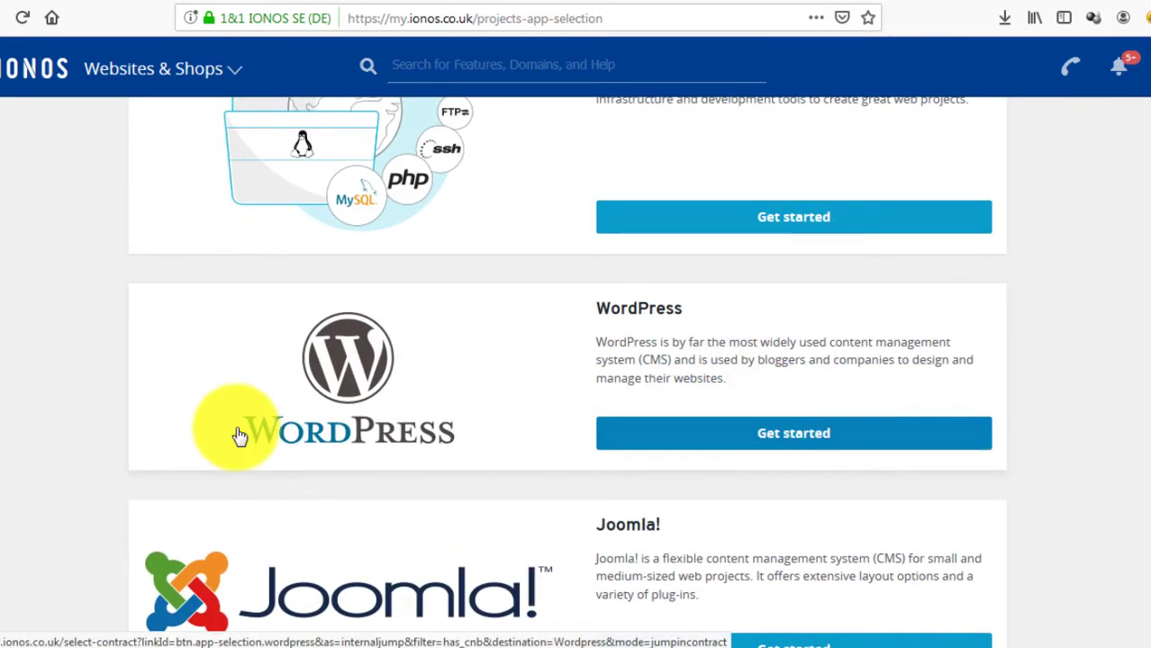
{"action": "left_click", "coordinate": [740, 442]}
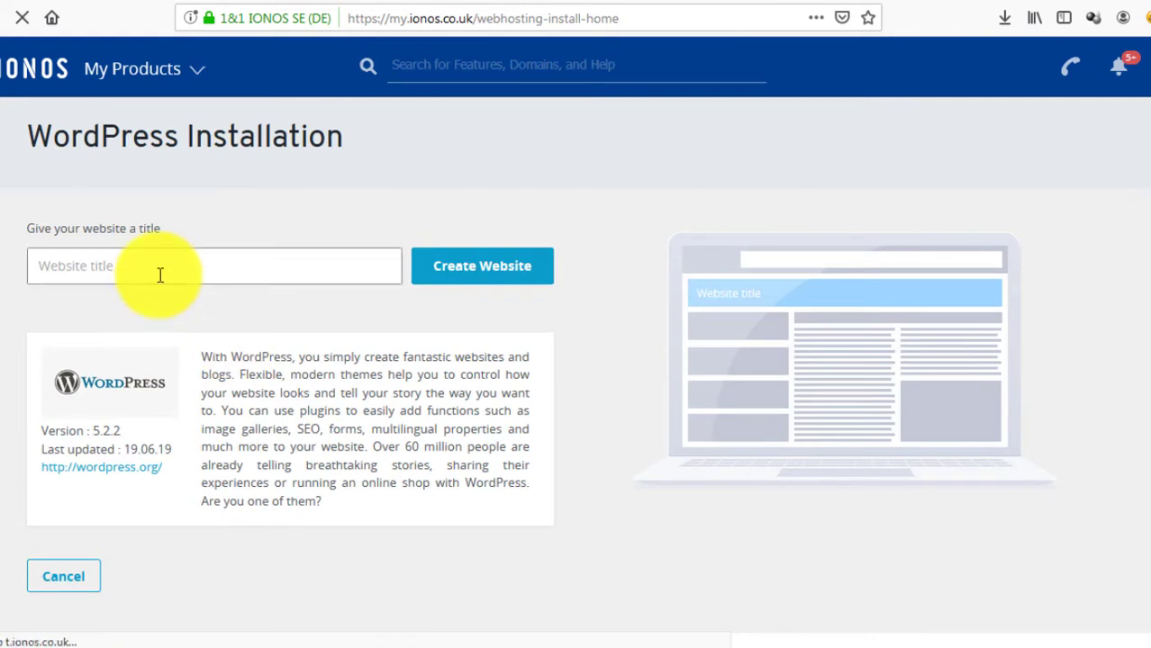
{"action": "left_click", "coordinate": [159, 275]}
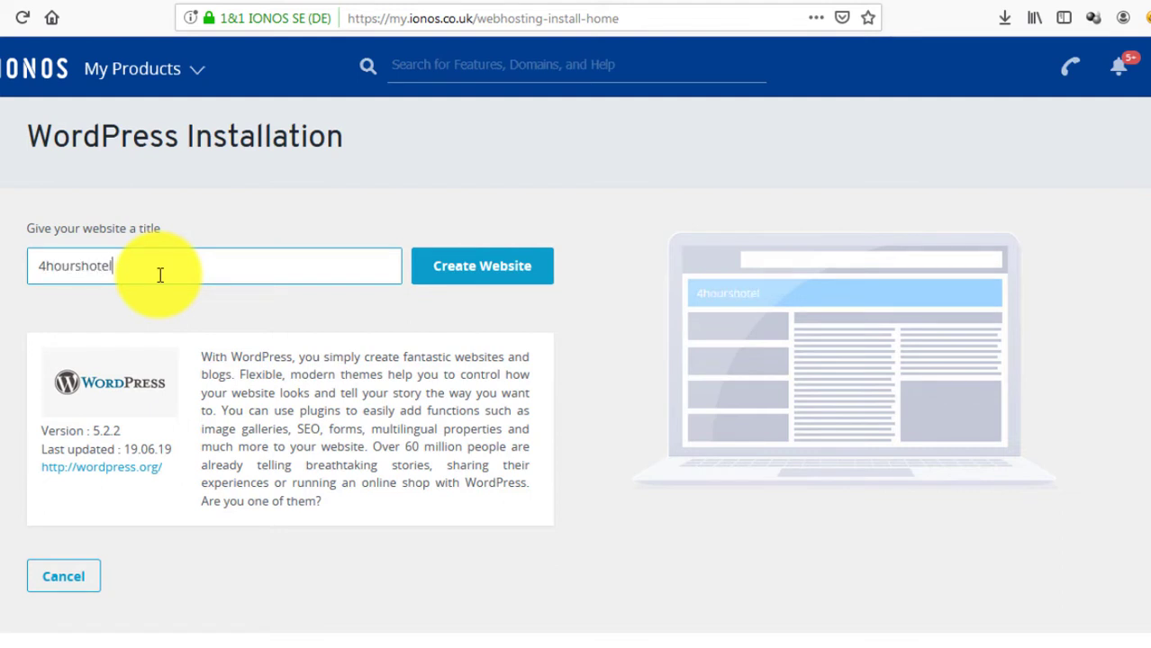
Create the 4hourshotel website, look over the administrator user form, and open a new browser tab
{"action": "left_click", "coordinate": [486, 269]}
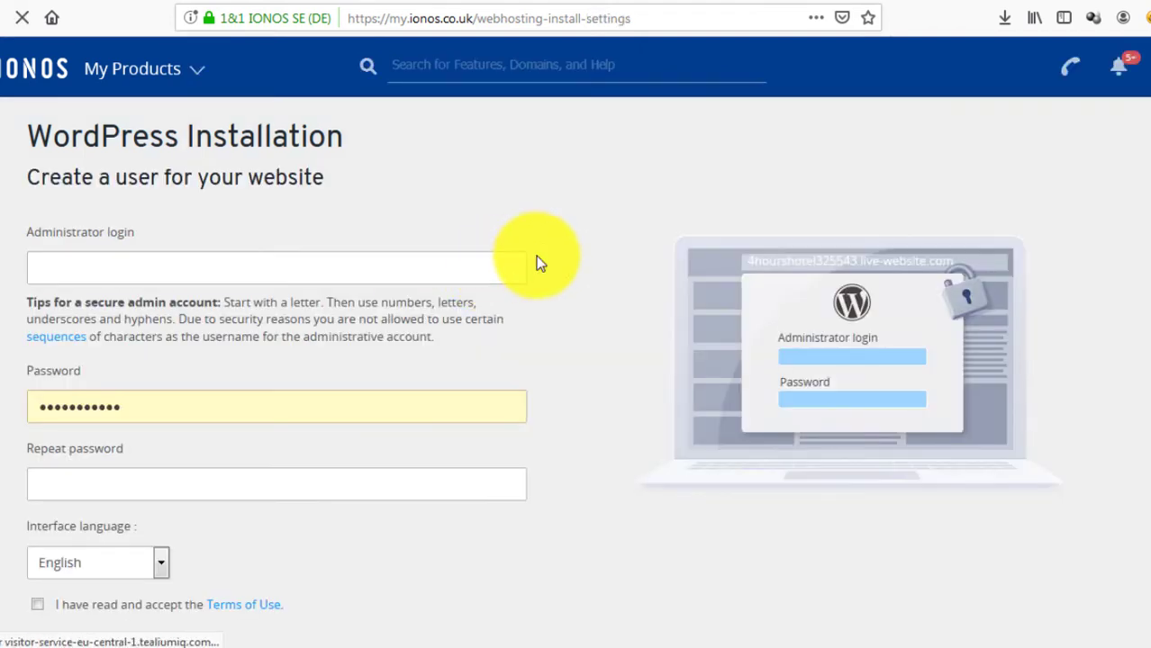
{"action": "scroll", "coordinate": [538, 256], "scroll_direction": "down", "scroll_amount": 3}
{"action": "scroll", "coordinate": [298, 266], "scroll_direction": "up", "scroll_amount": 3}
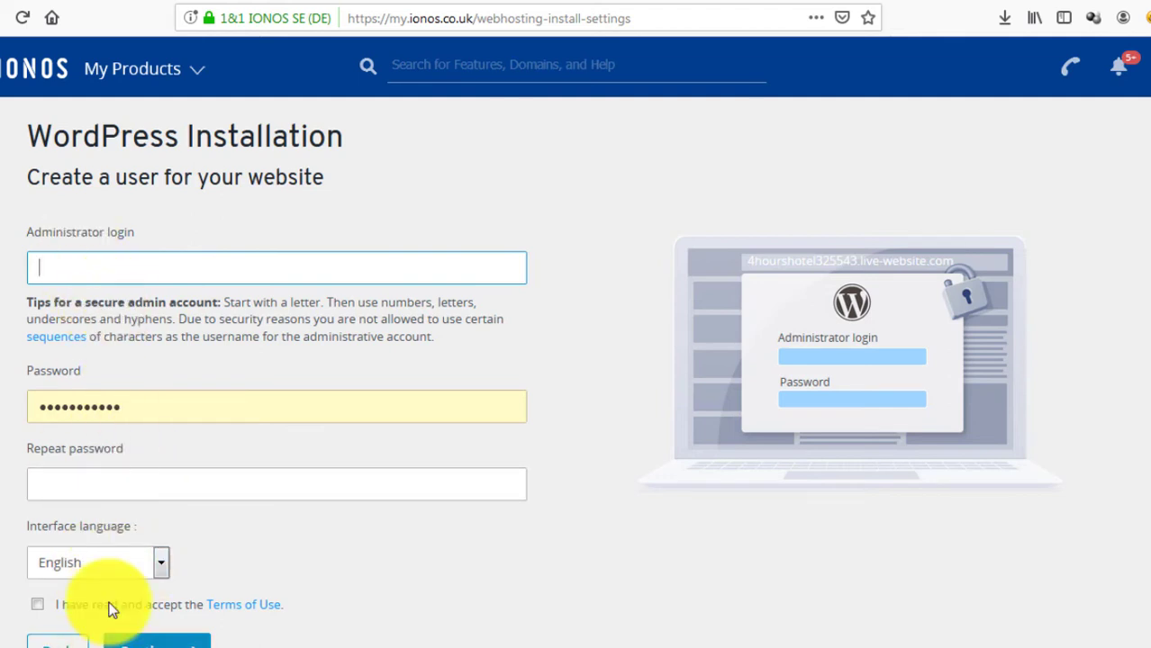
{"action": "scroll", "coordinate": [169, 393], "scroll_direction": "down", "scroll_amount": 2}
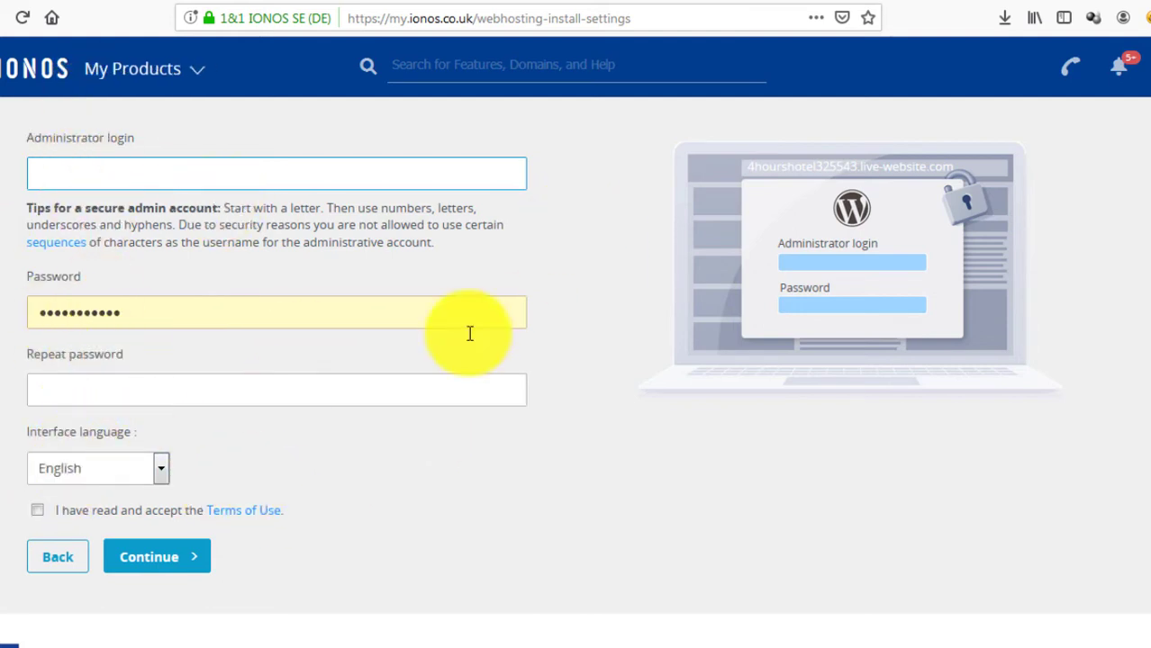
{"action": "key", "text": "ctrl+t"}
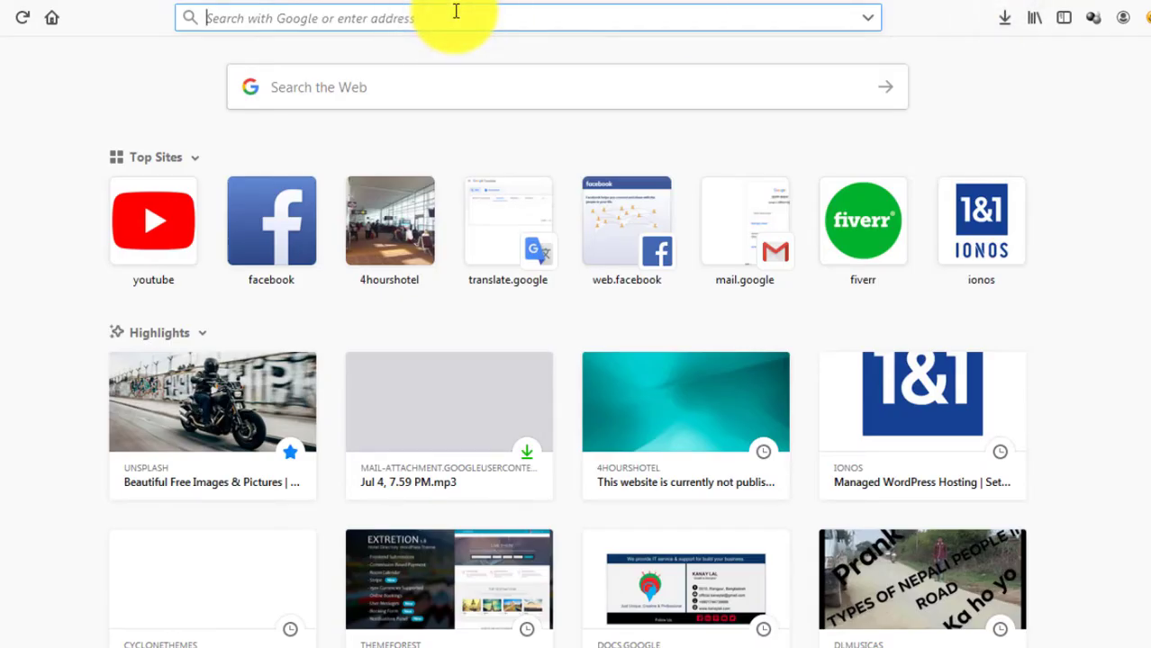
Load the existing personal website from the address-bar suggestion in the new tab
{"action": "type", "text": "ka"}
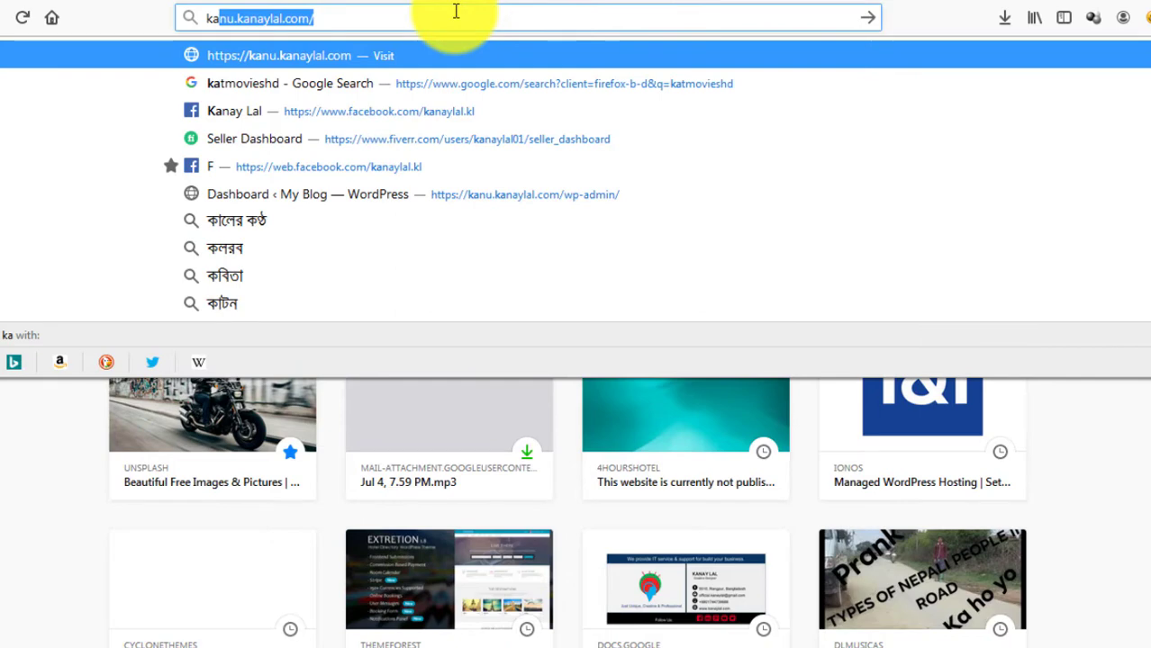
{"action": "type", "text": "nay"}
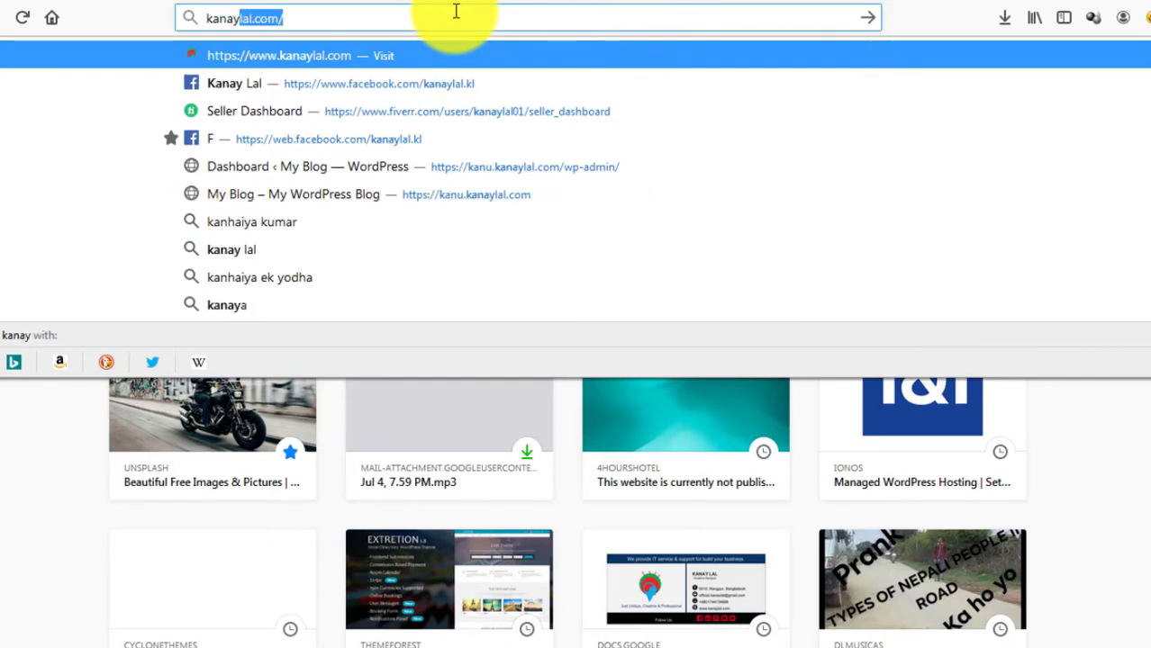
{"action": "left_click", "coordinate": [456, 11]}
{"action": "key", "text": "Return"}
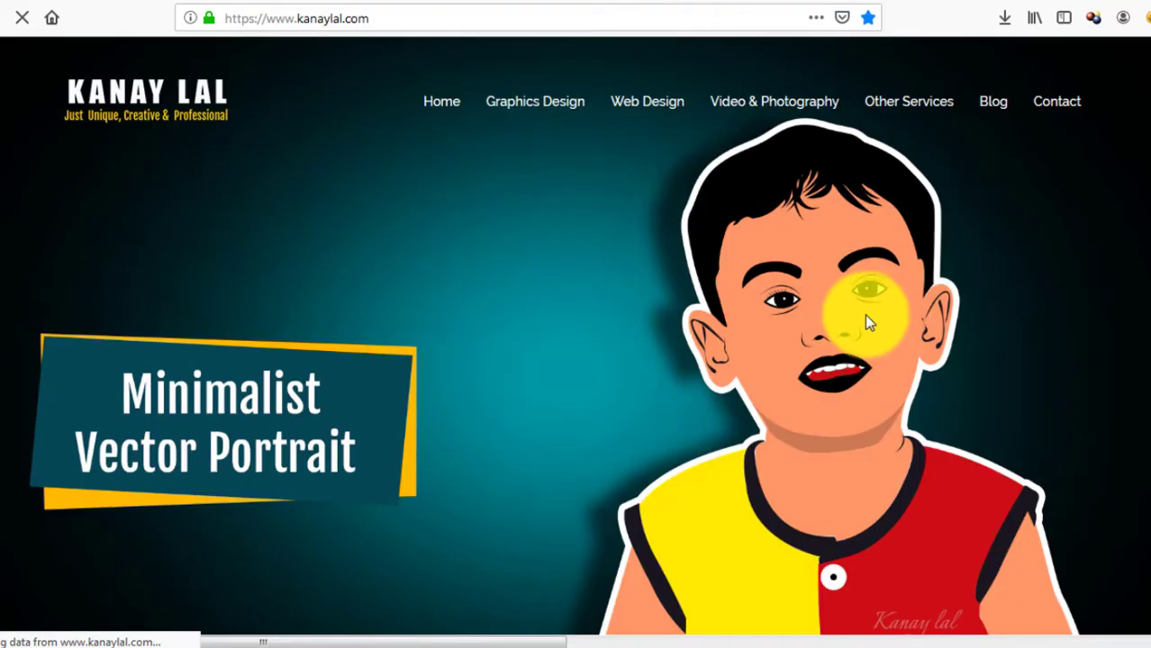
{"action": "scroll", "coordinate": [473, 310], "scroll_direction": "down", "scroll_amount": 10}
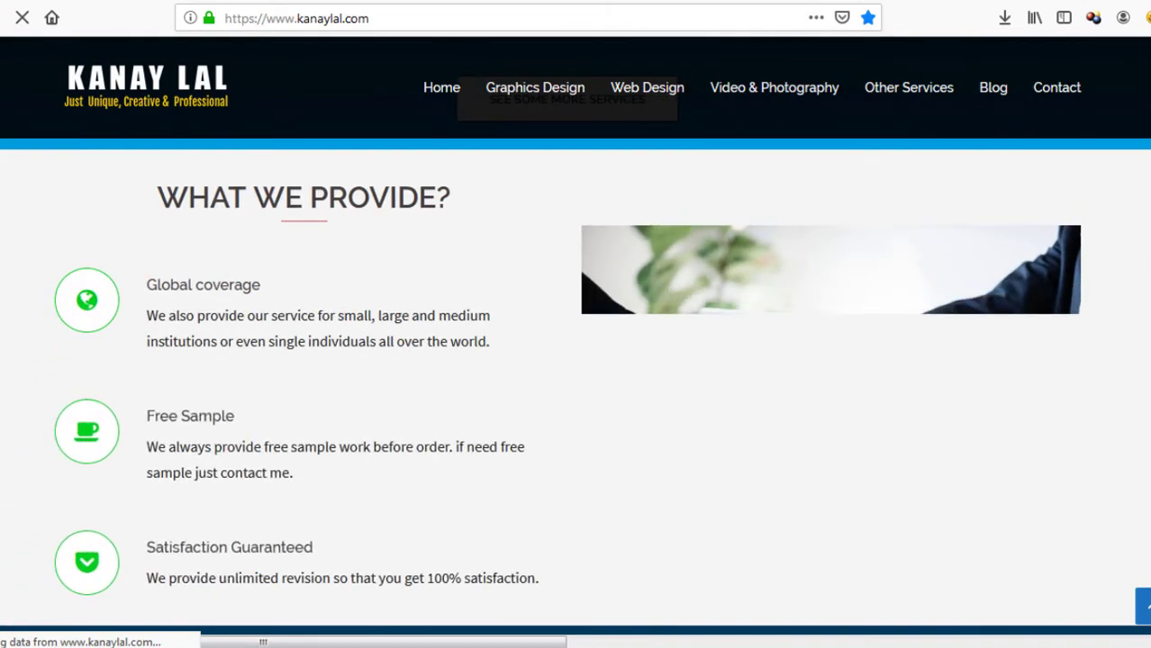
{"action": "scroll", "coordinate": [576, 360], "scroll_direction": "up", "scroll_amount": 10}
Append /wp-admin to the site address to reach its WordPress login page
{"action": "left_click", "coordinate": [441, 26]}
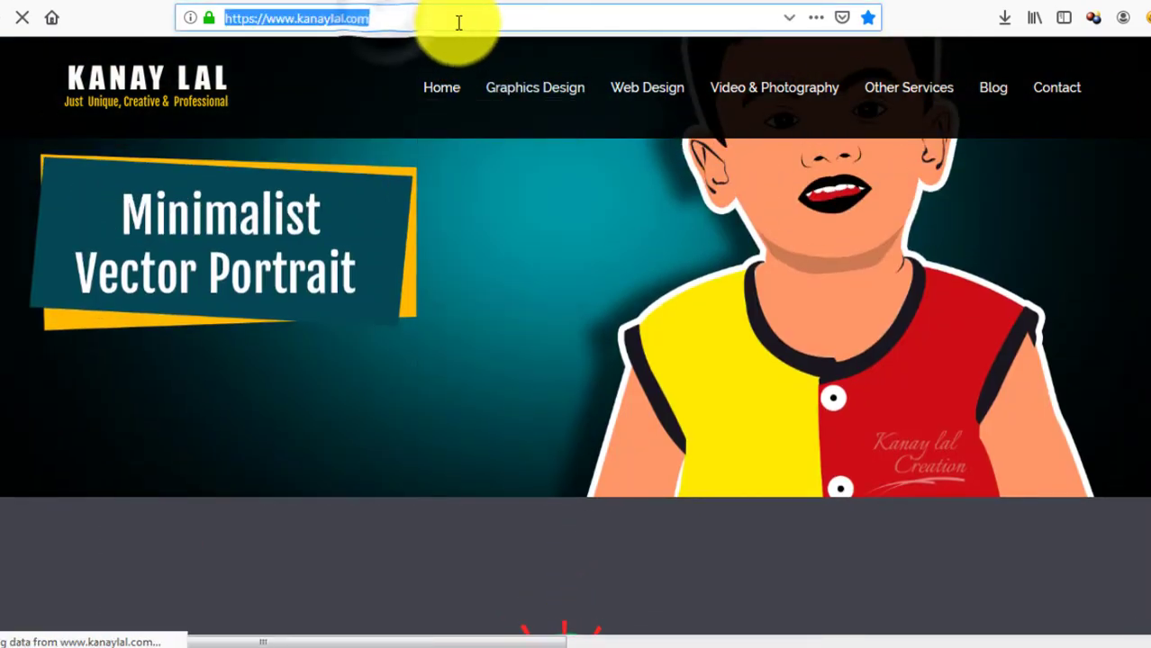
{"action": "left_click", "coordinate": [458, 23]}
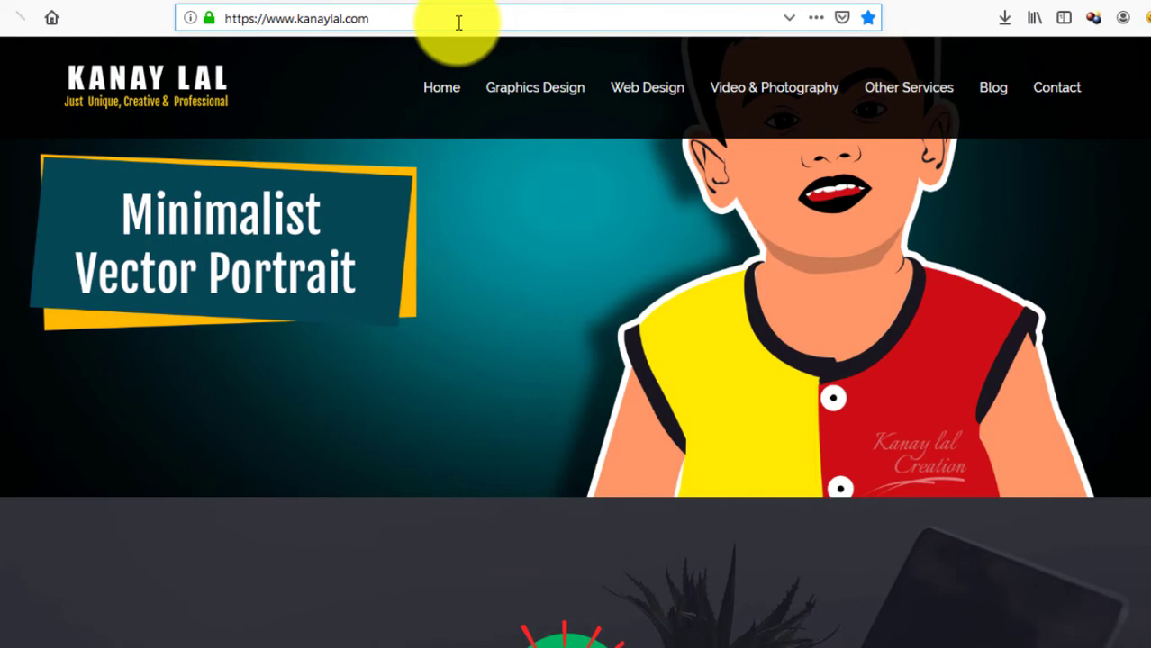
{"action": "type", "text": "/wp"}
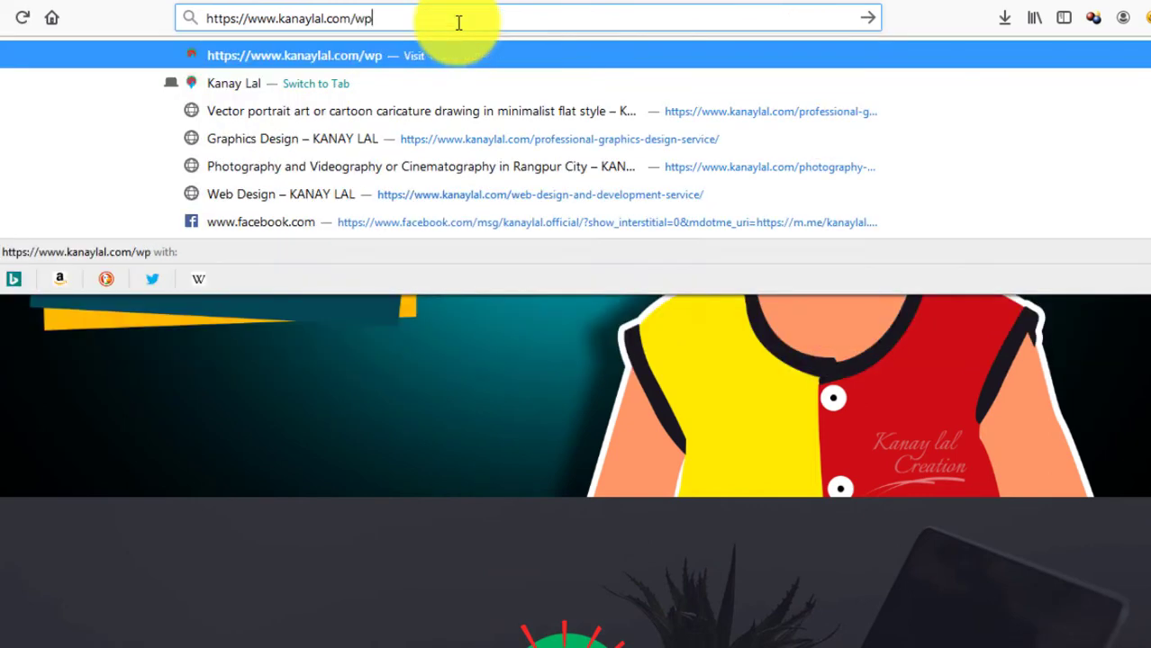
{"action": "type", "text": "-"}
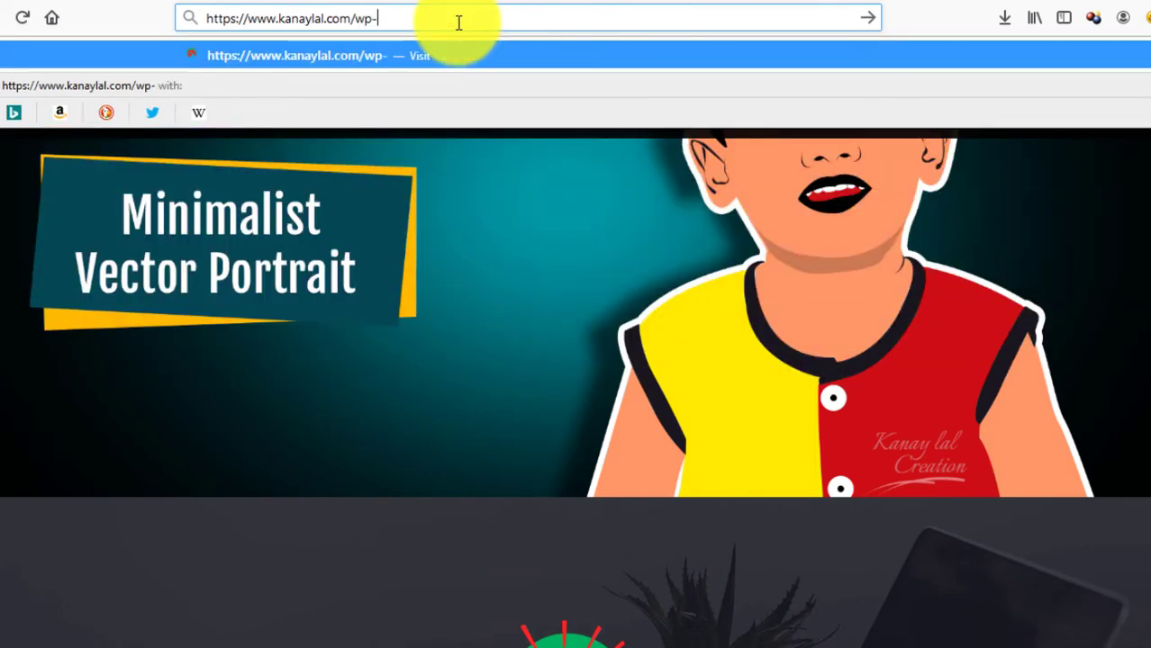
{"action": "type", "text": "ad"}
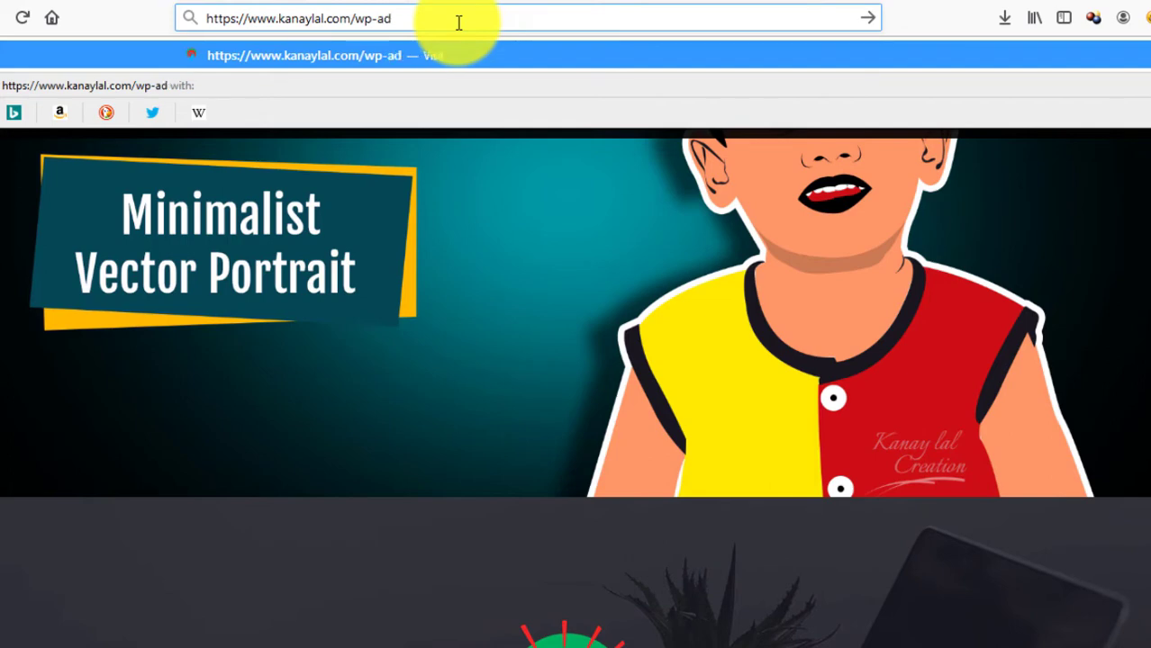
{"action": "type", "text": "min"}
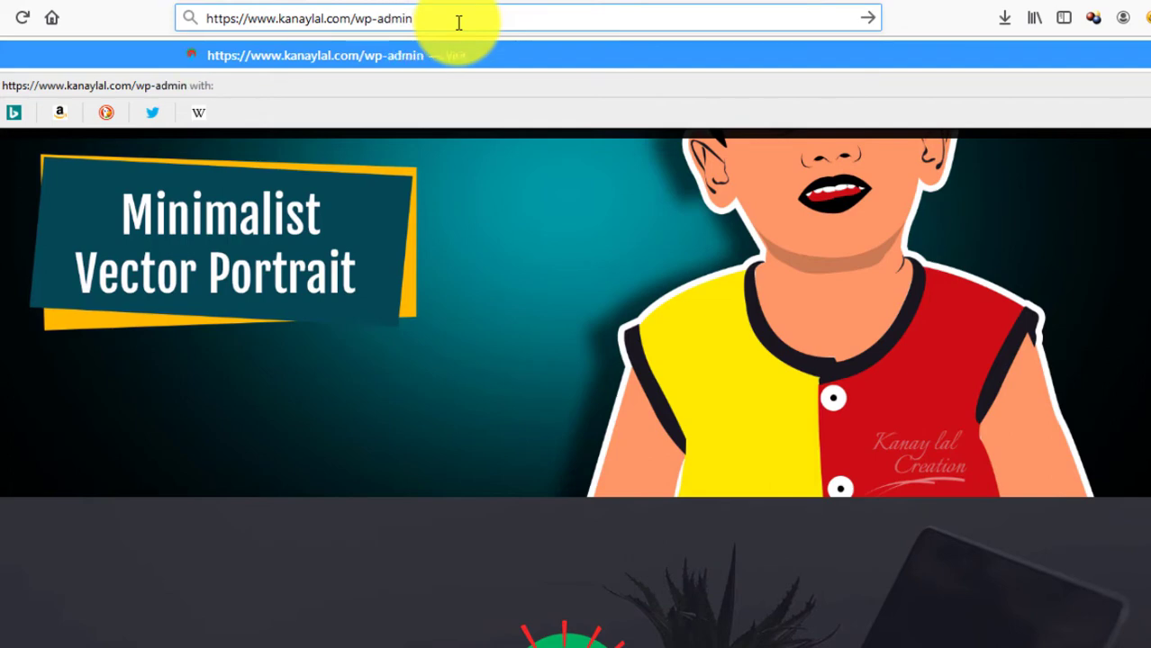
{"action": "key", "text": "Return"}
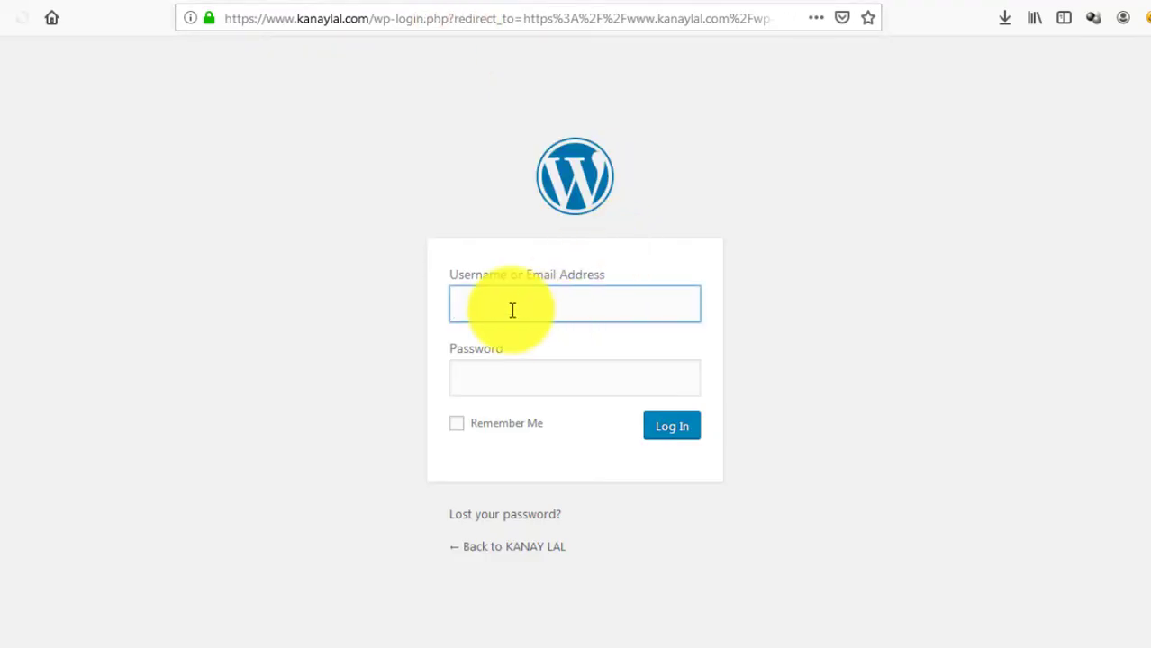
{"action": "left_click", "coordinate": [512, 311]}
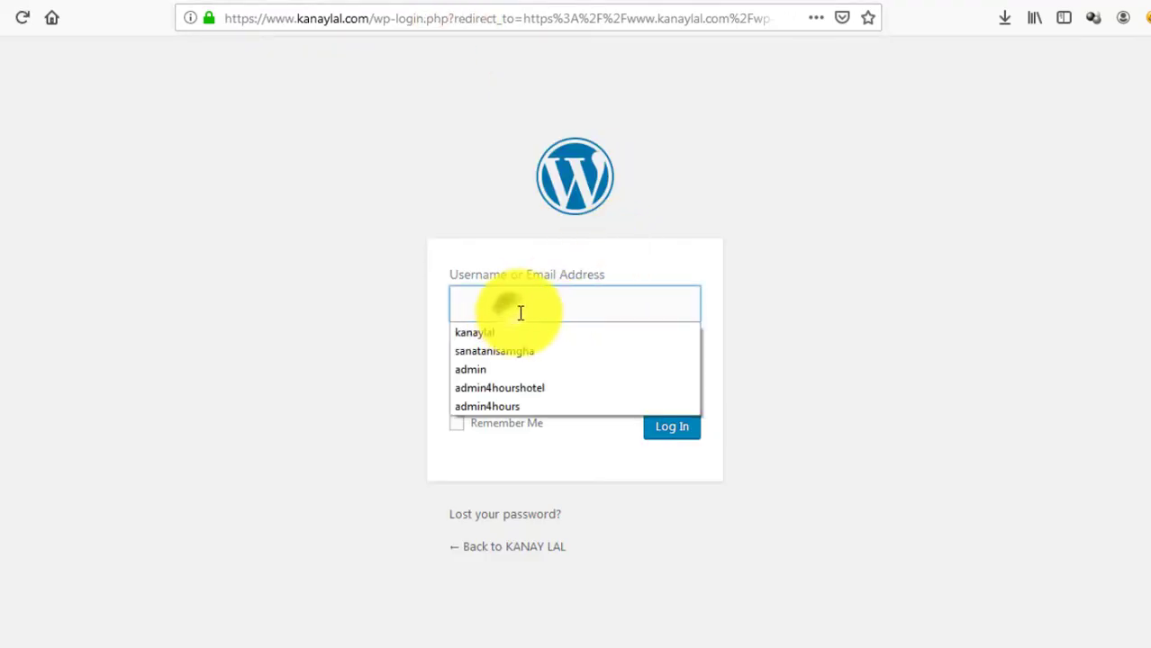
Dismiss the saved-login suggestions on the WordPress login page
{"action": "left_click", "coordinate": [775, 400]}
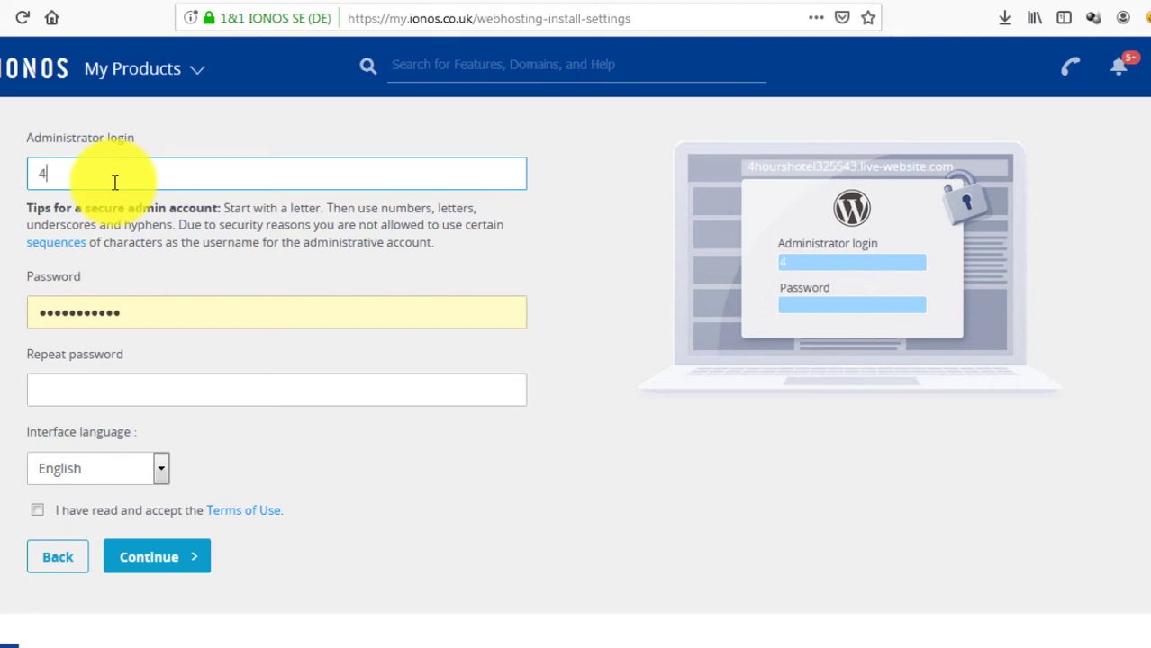
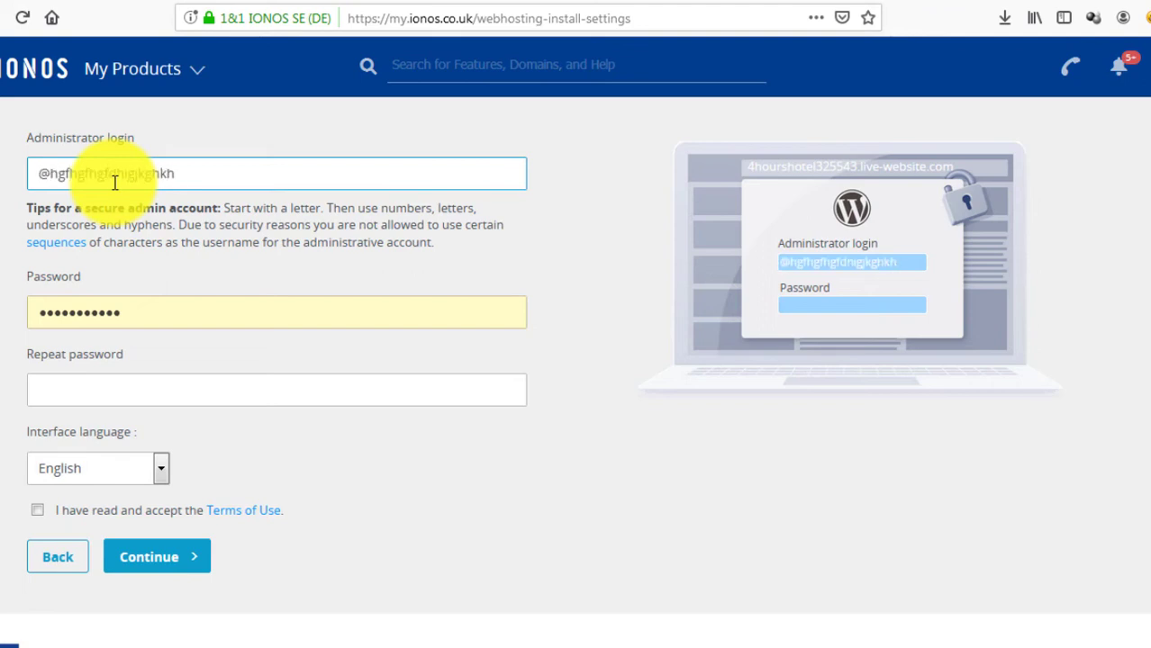
Enter the administrator login and select the pre-filled password in the IONOS form
{"action": "left_click", "coordinate": [108, 313]}
{"action": "double_click", "coordinate": [109, 316]}
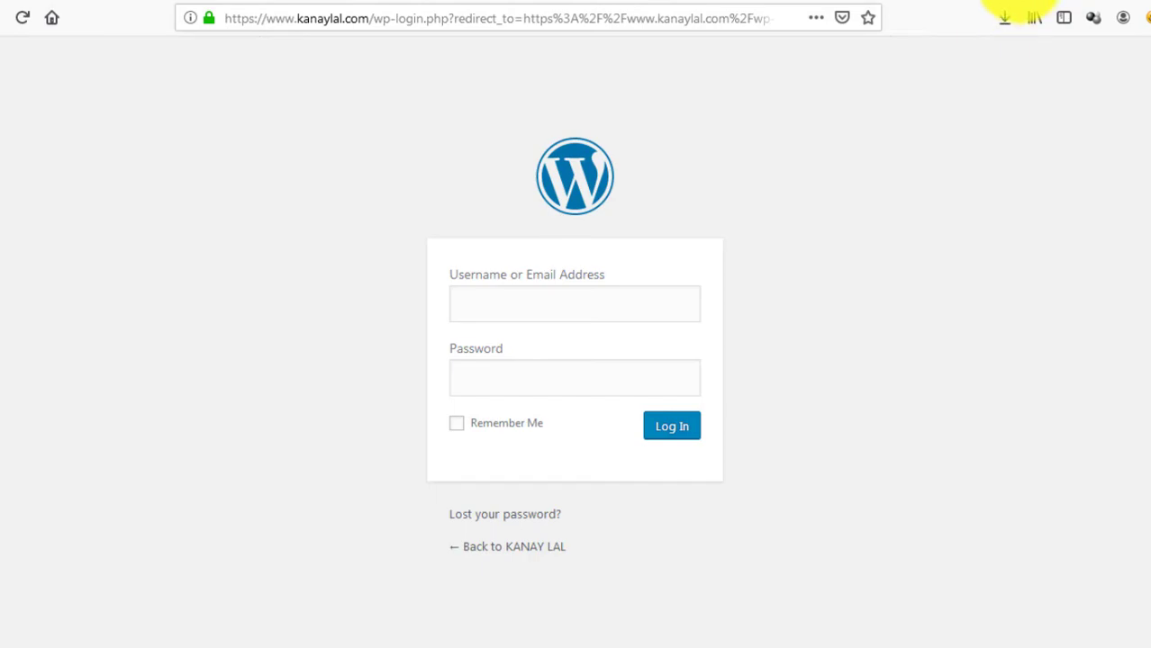
Look through the open tabs, then open a new blank browser tab
{"action": "left_click", "coordinate": [1018, 1]}
{"action": "left_click", "coordinate": [690, 1]}
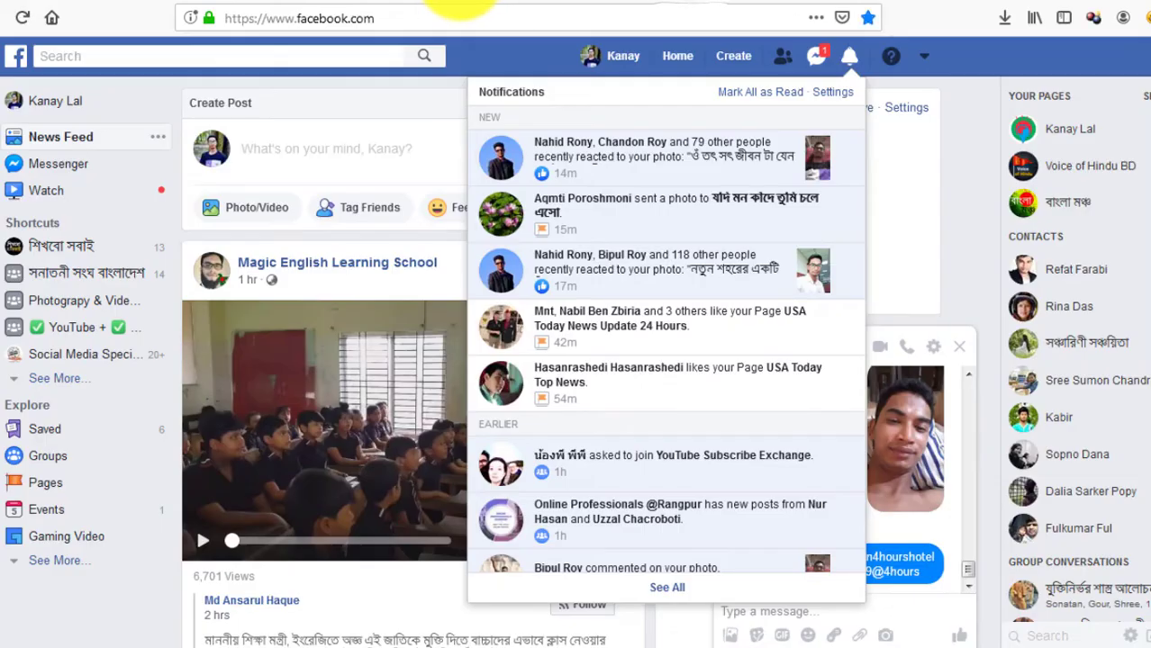
{"action": "left_click", "coordinate": [456, 1]}
{"action": "left_click", "coordinate": [419, 16]}
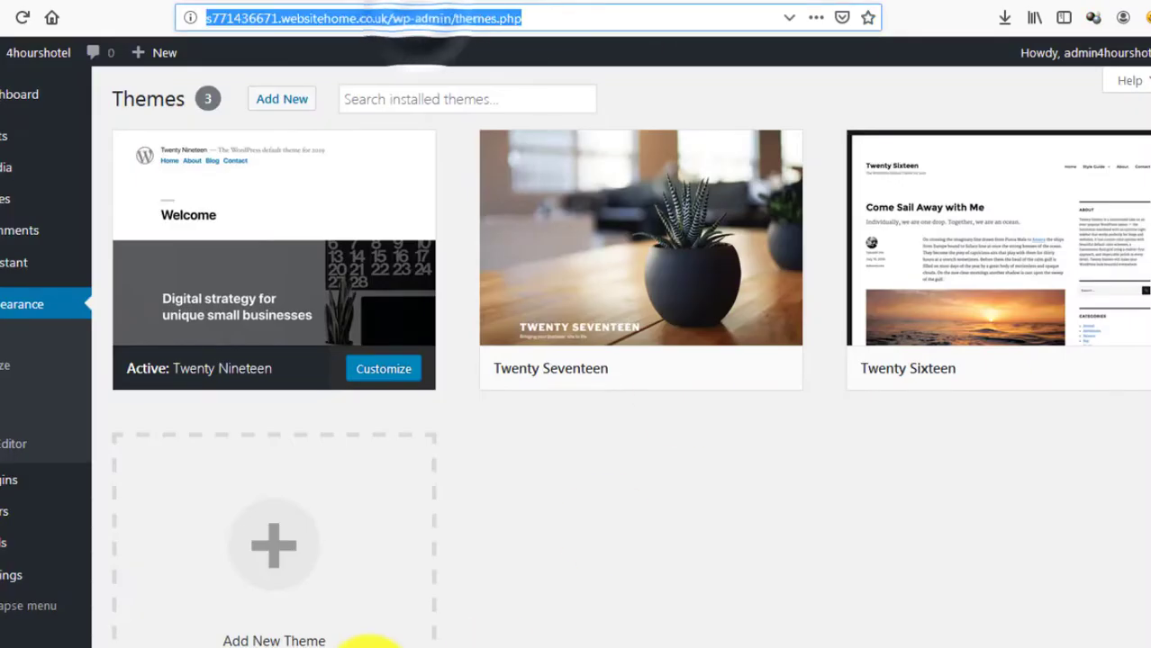
{"action": "left_click", "coordinate": [1003, 1]}
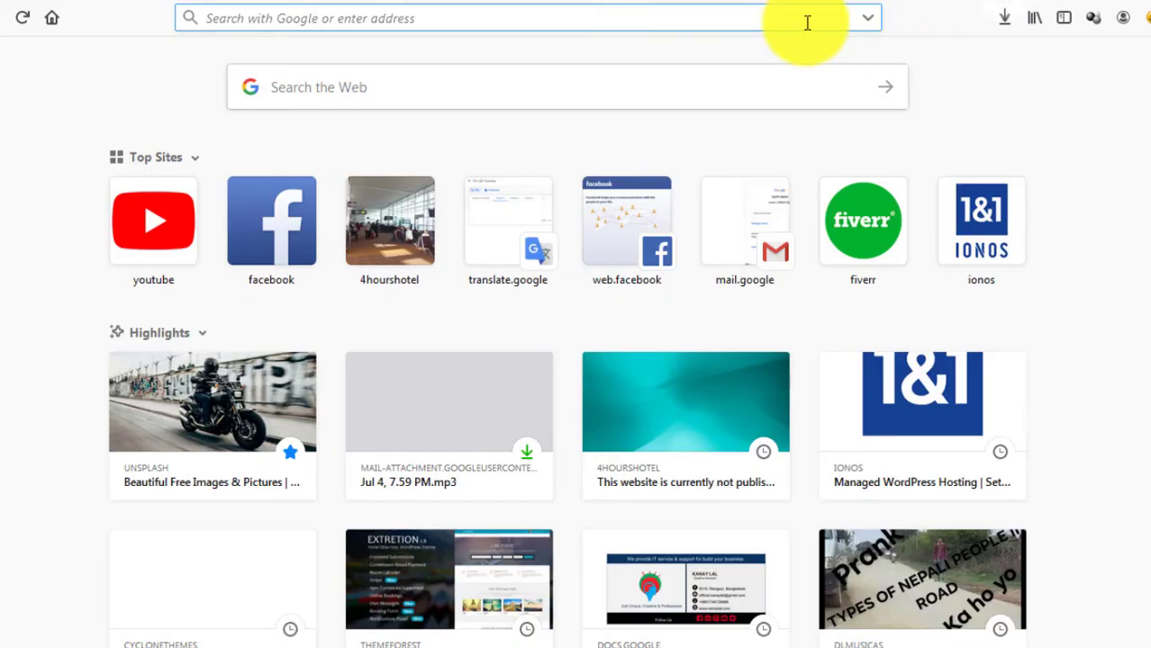
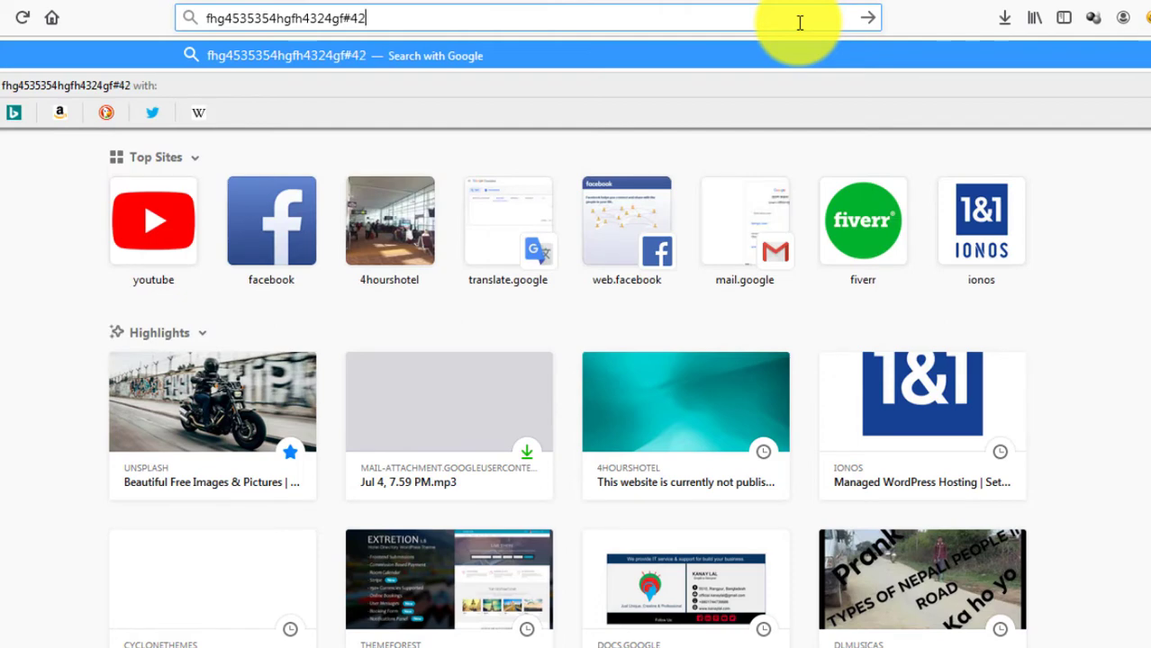
Compose a strong new admin password in the blank tab, copy it, and focus the IONOS Password field
{"action": "key", "text": "ctrl+a"}
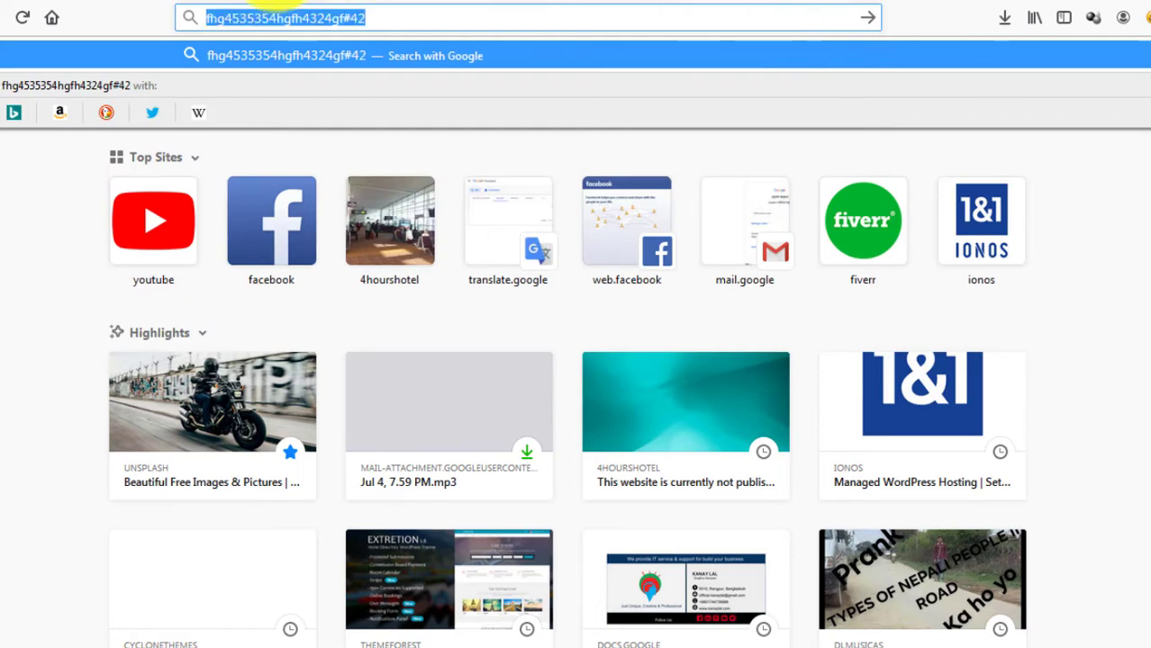
{"action": "left_click", "coordinate": [117, 3]}
{"action": "left_click", "coordinate": [67, 3]}
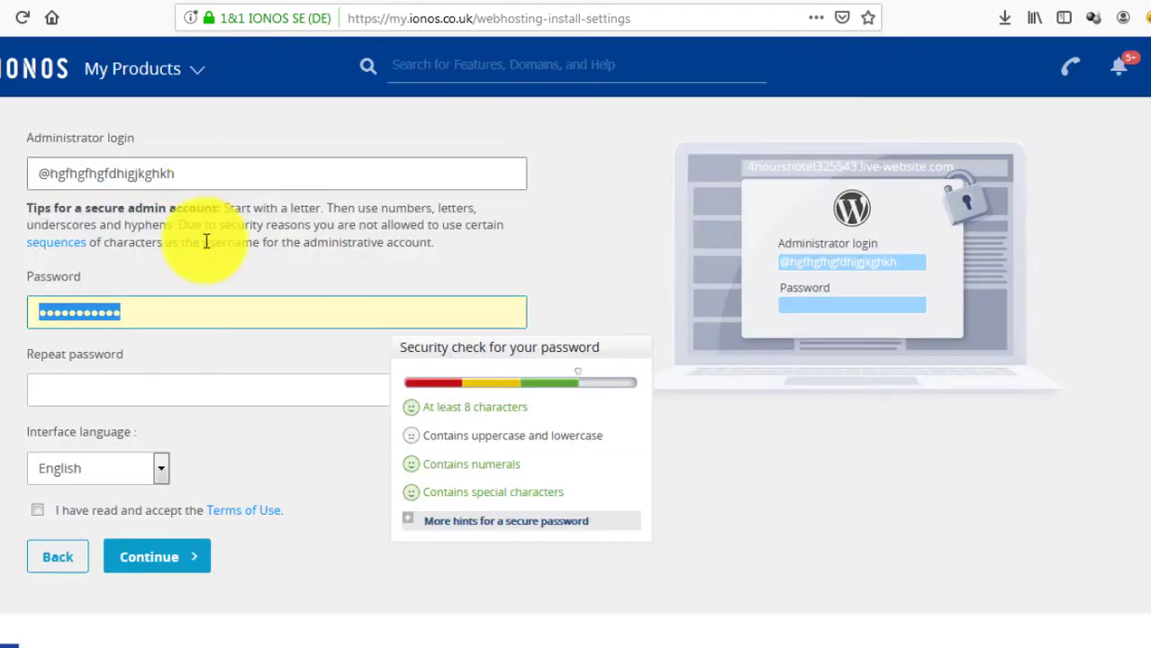
Paste the copied password into both password fields, accept the Terms of Use, and submit
{"action": "right_click", "coordinate": [141, 315]}
{"action": "left_click", "coordinate": [194, 402]}
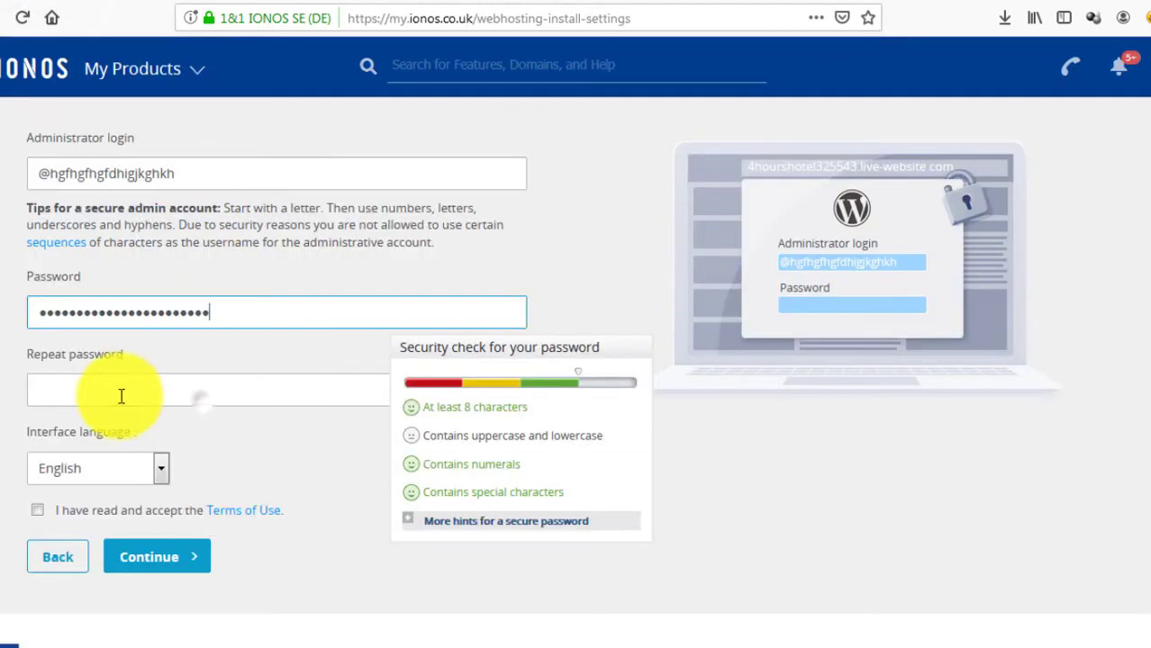
{"action": "left_click", "coordinate": [99, 392]}
{"action": "right_click", "coordinate": [109, 396]}
{"action": "left_click", "coordinate": [163, 476]}
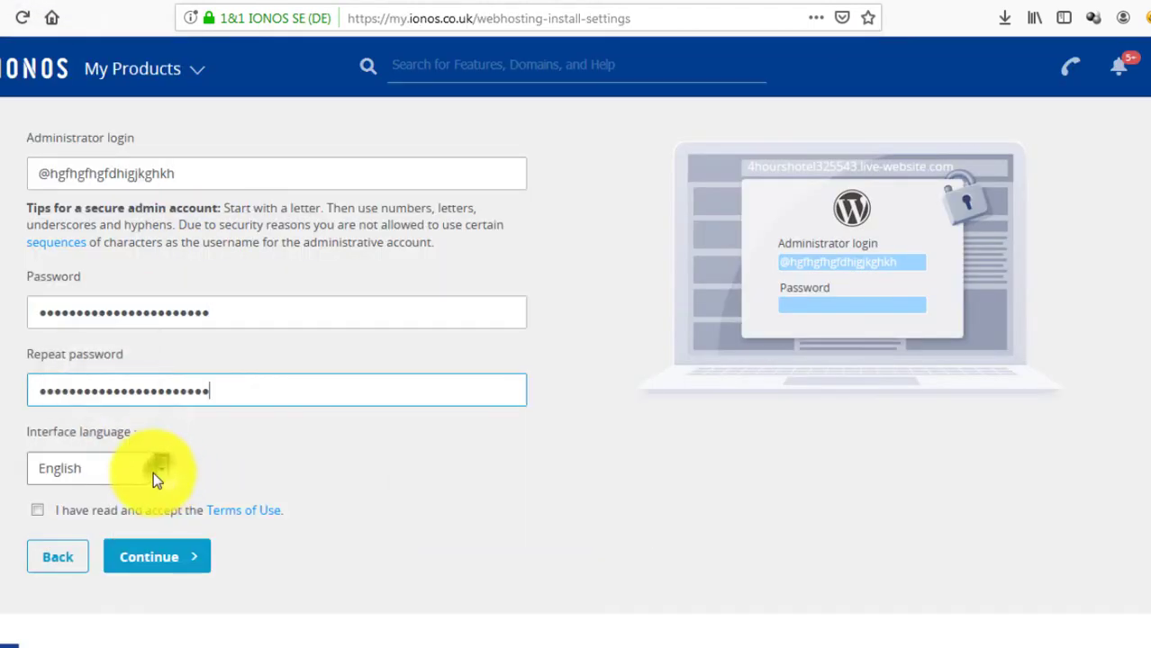
{"action": "left_click", "coordinate": [37, 511]}
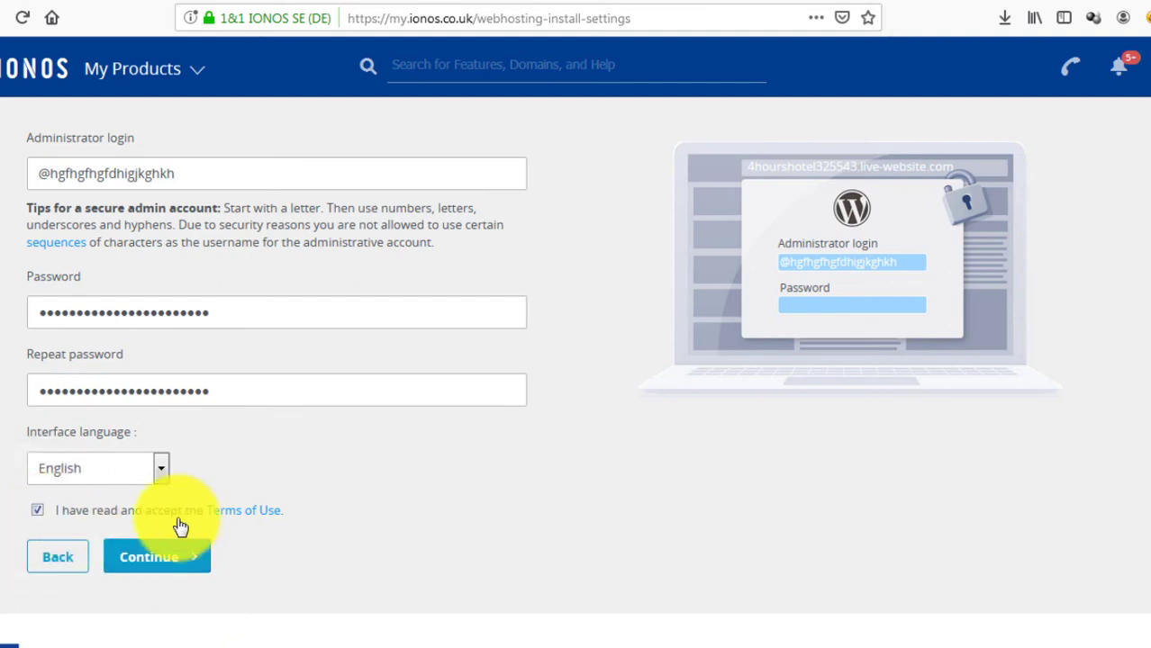
{"action": "left_click", "coordinate": [180, 562]}
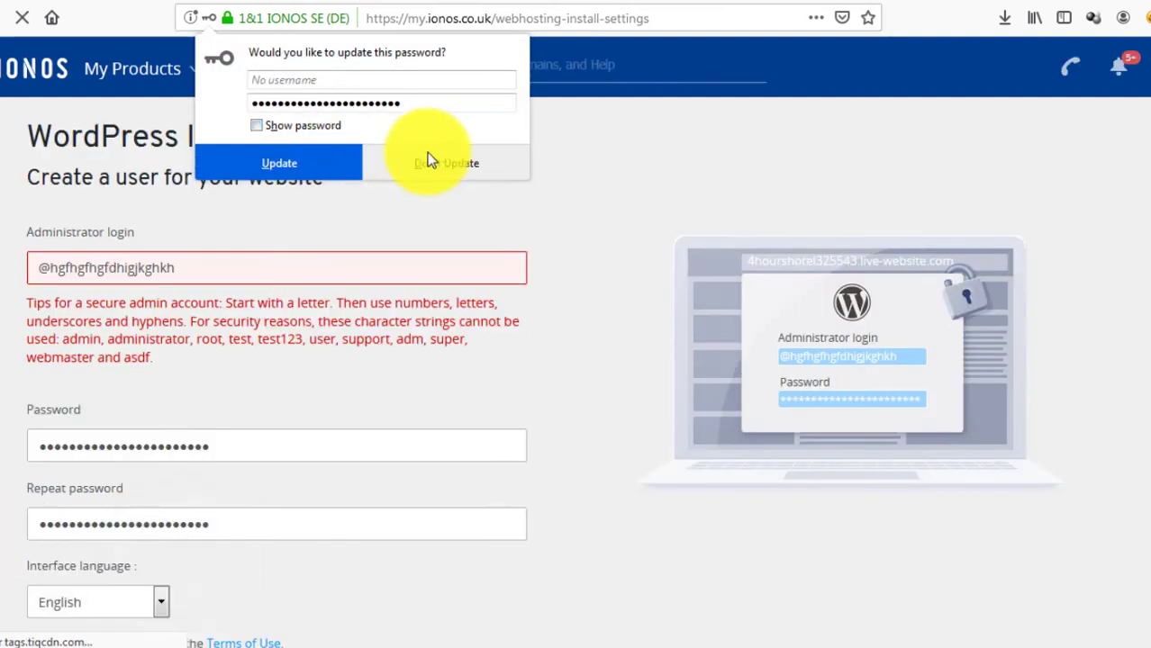
Change the administrator login to 'Admin321321SD' so it starts with a letter, and resubmit
{"action": "left_click", "coordinate": [263, 268]}
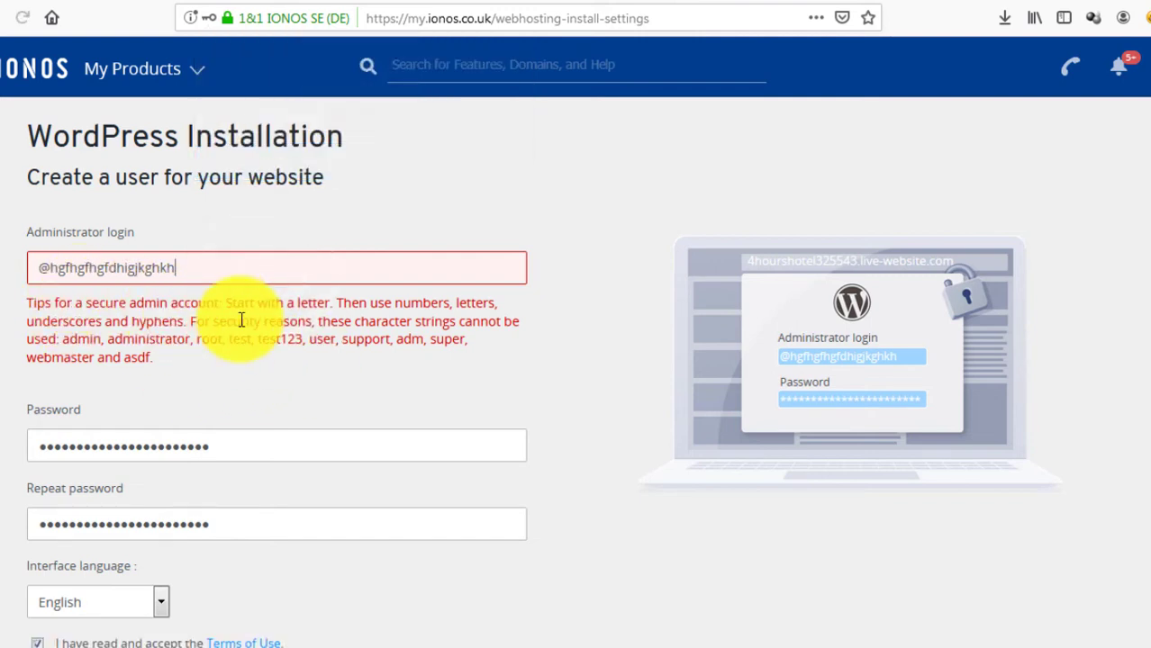
{"action": "triple_click", "coordinate": [151, 267]}
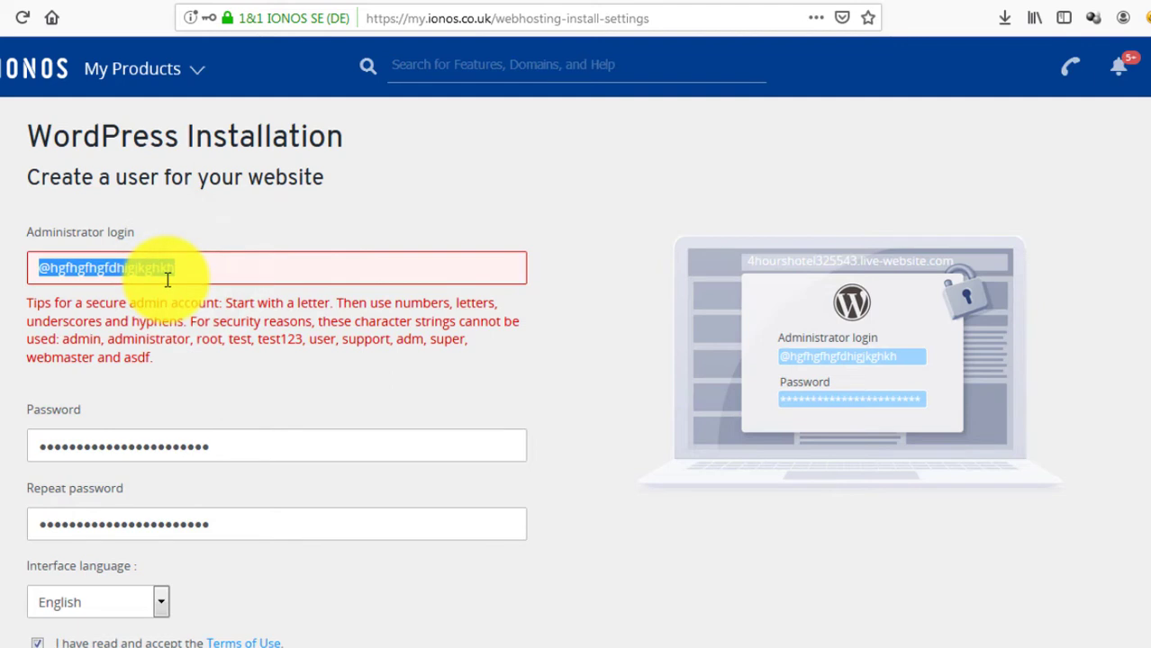
{"action": "type", "text": "Ad"}
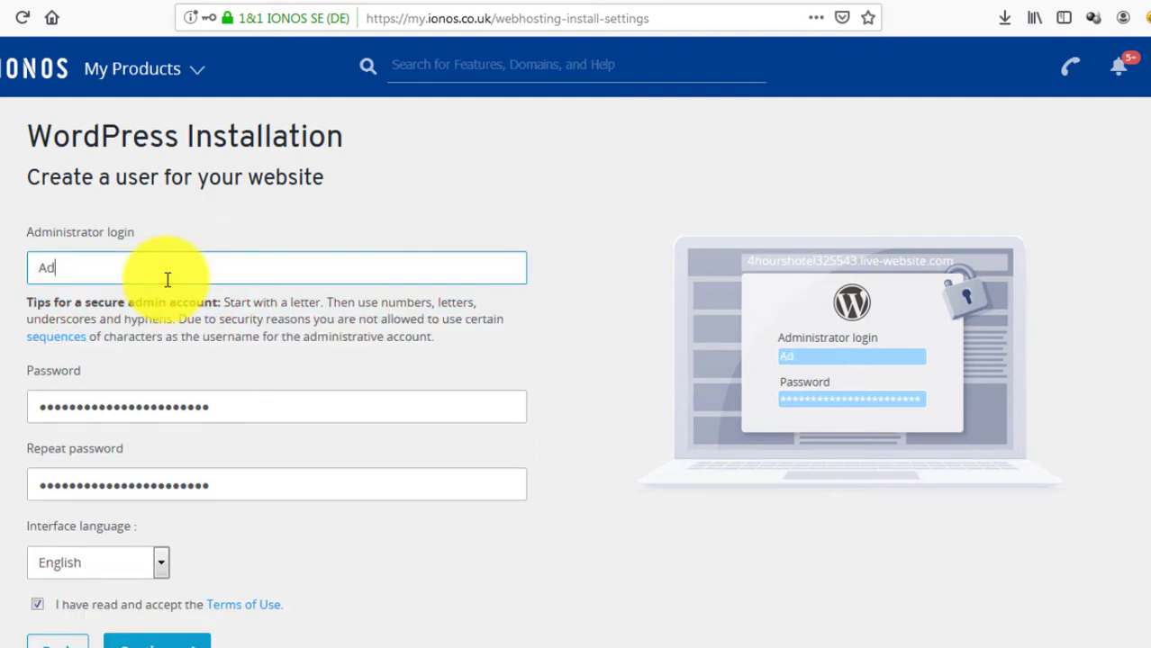
{"action": "type", "text": "min"}
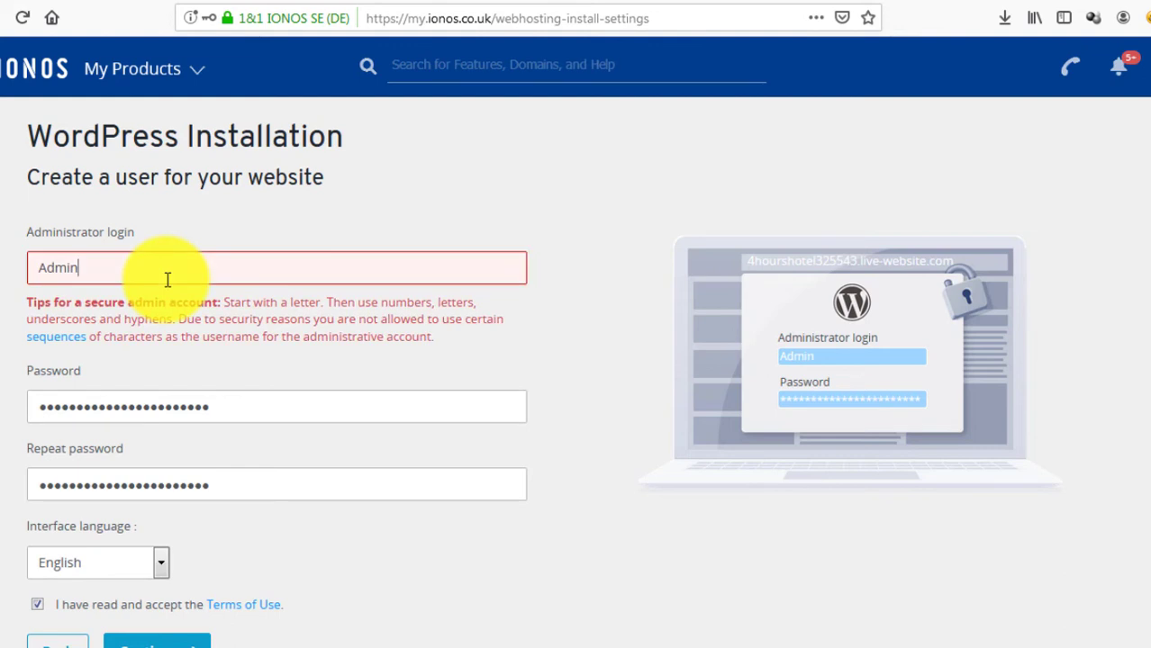
{"action": "type", "text": "321321"}
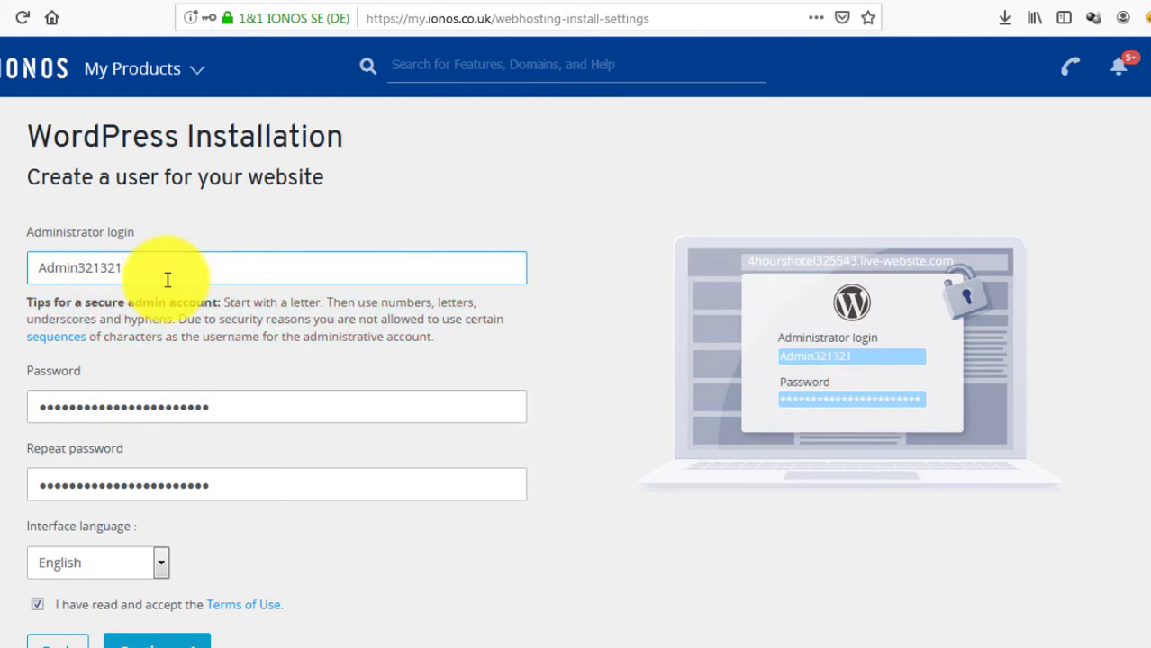
{"action": "type", "text": "SDsf"}
{"action": "scroll", "coordinate": [162, 274], "scroll_direction": "down", "scroll_amount": 3}
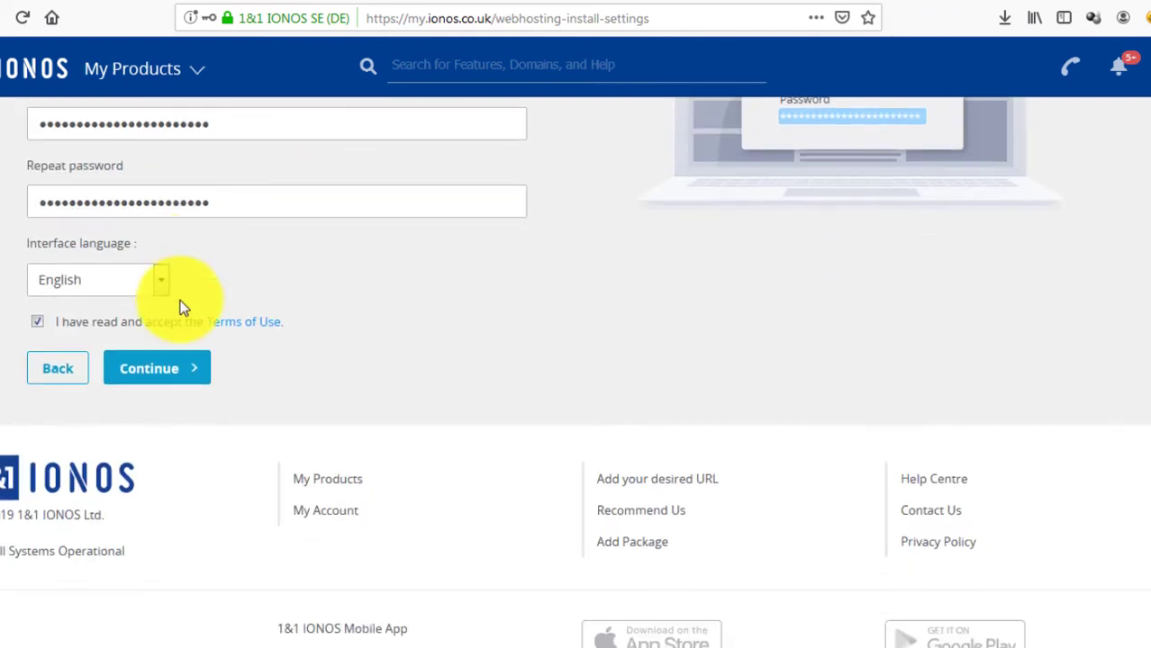
{"action": "left_click", "coordinate": [158, 371]}
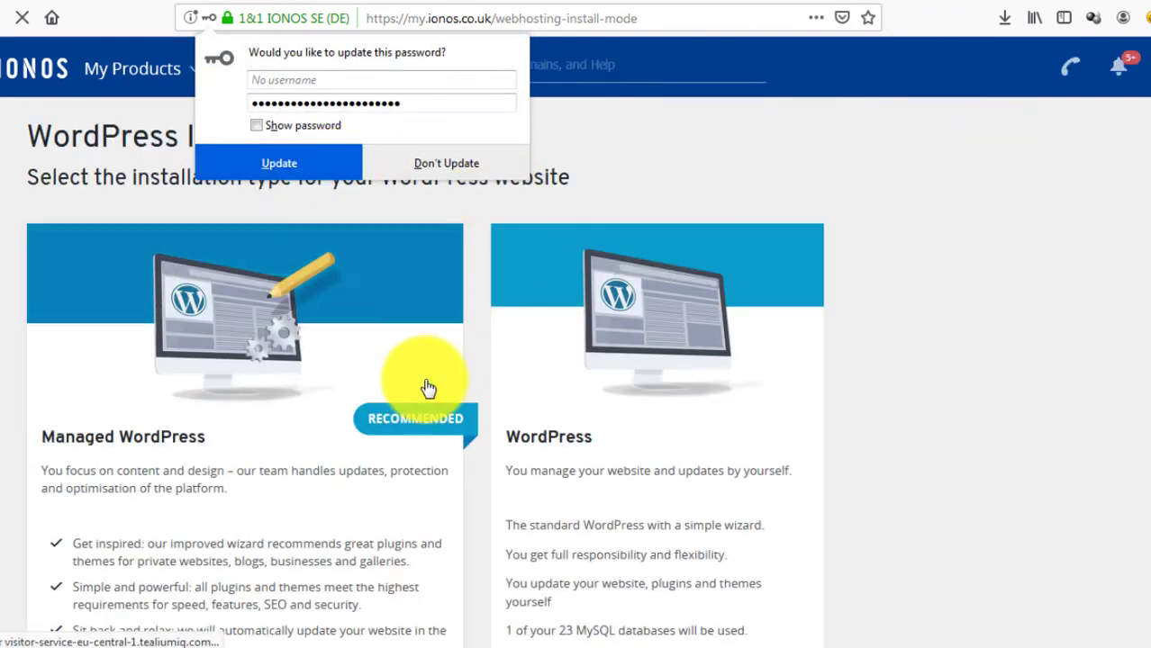
Decline the browser's password update, compare both cards, and choose standard WordPress over Managed WordPress
{"action": "left_click", "coordinate": [450, 168]}
{"action": "scroll", "coordinate": [359, 470], "scroll_direction": "down", "scroll_amount": 3}
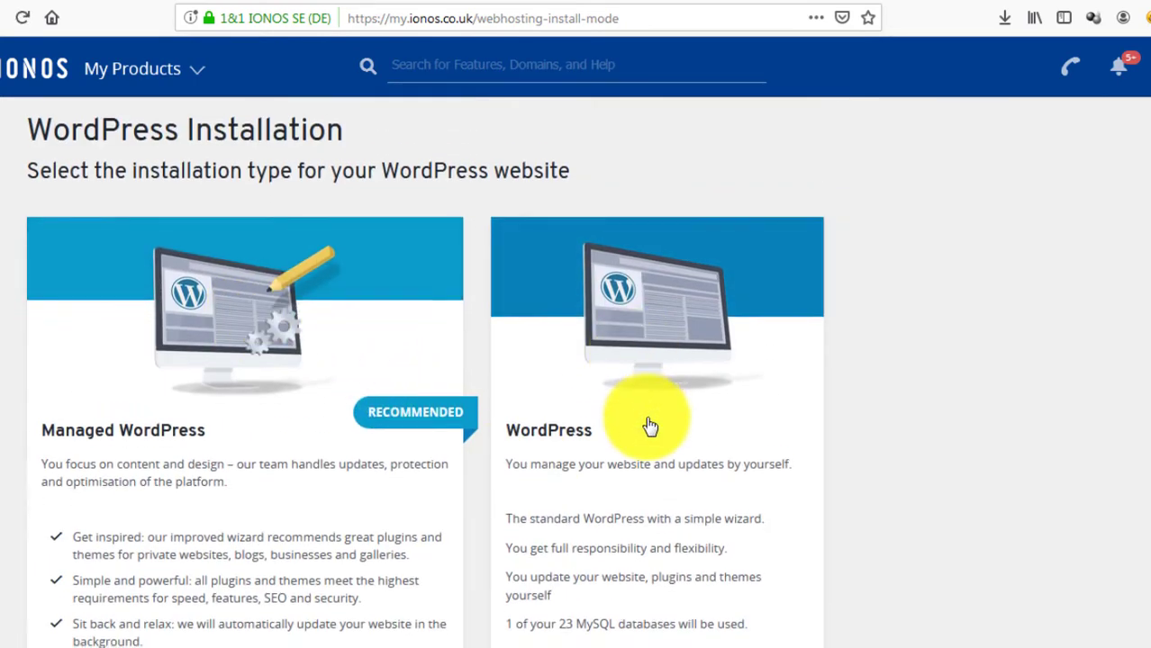
{"action": "scroll", "coordinate": [379, 383], "scroll_direction": "down", "scroll_amount": 1}
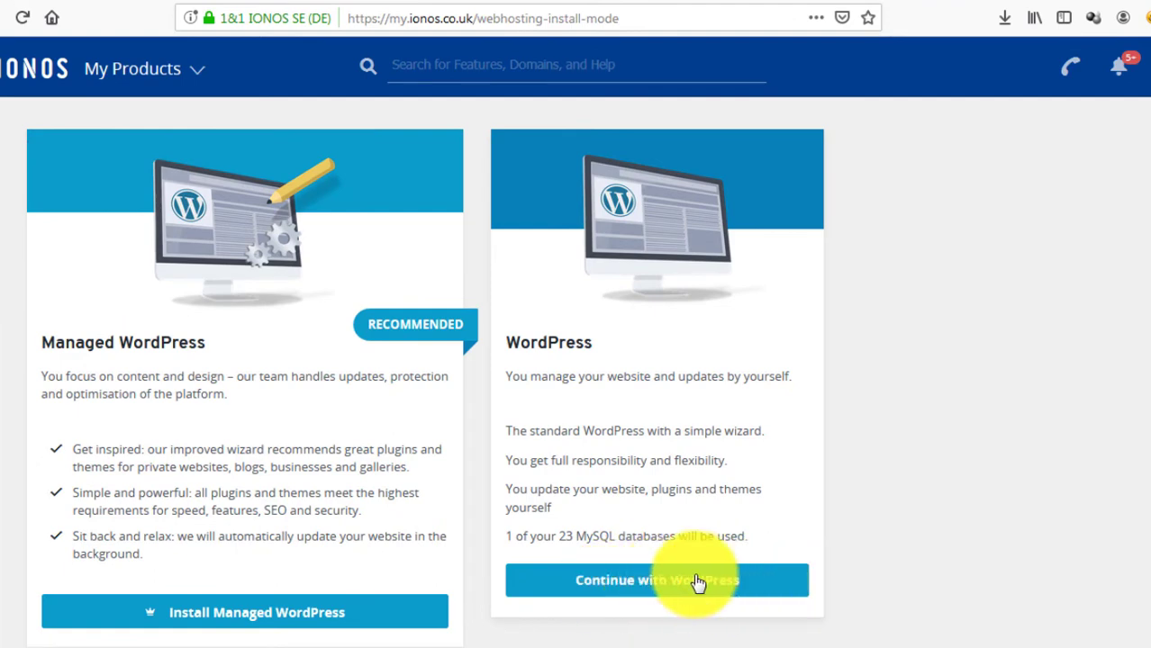
{"action": "scroll", "coordinate": [270, 486], "scroll_direction": "down", "scroll_amount": 2}
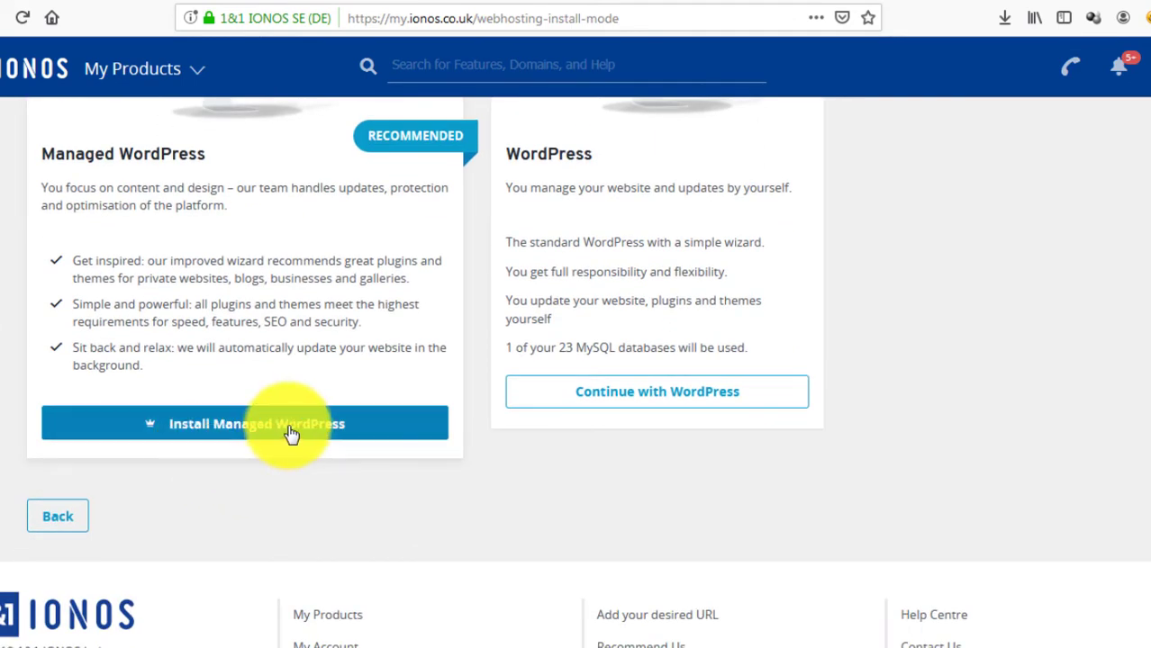
{"action": "scroll", "coordinate": [180, 270], "scroll_direction": "up", "scroll_amount": 1}
{"action": "scroll", "coordinate": [221, 313], "scroll_direction": "up", "scroll_amount": 2}
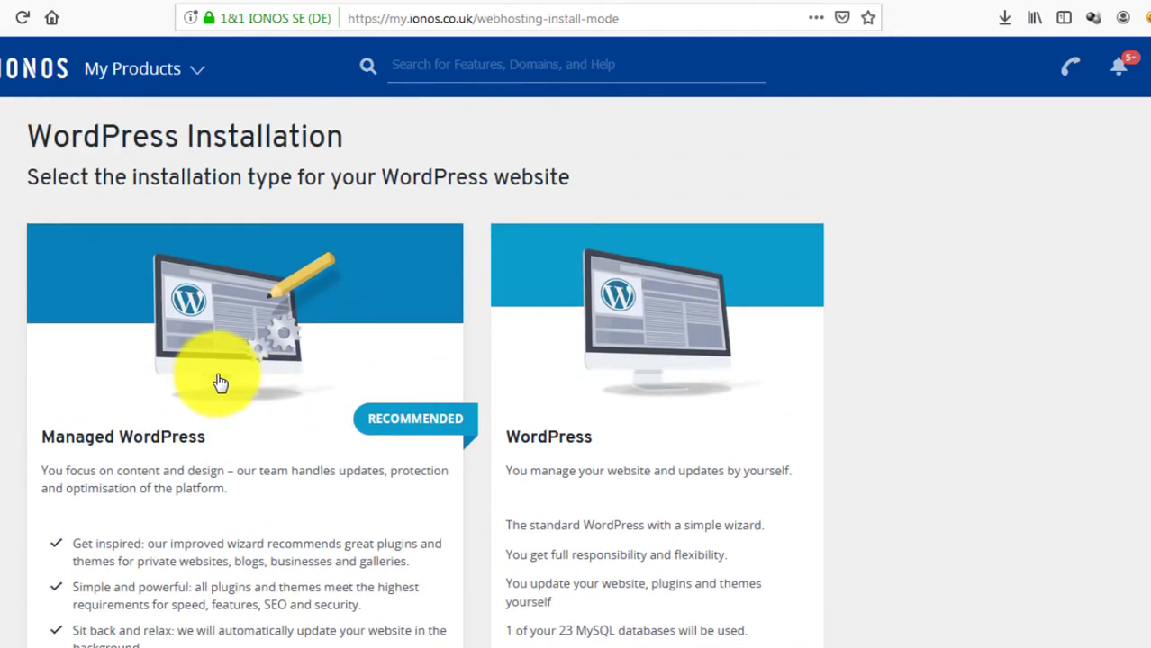
{"action": "scroll", "coordinate": [245, 468], "scroll_direction": "down", "scroll_amount": 1}
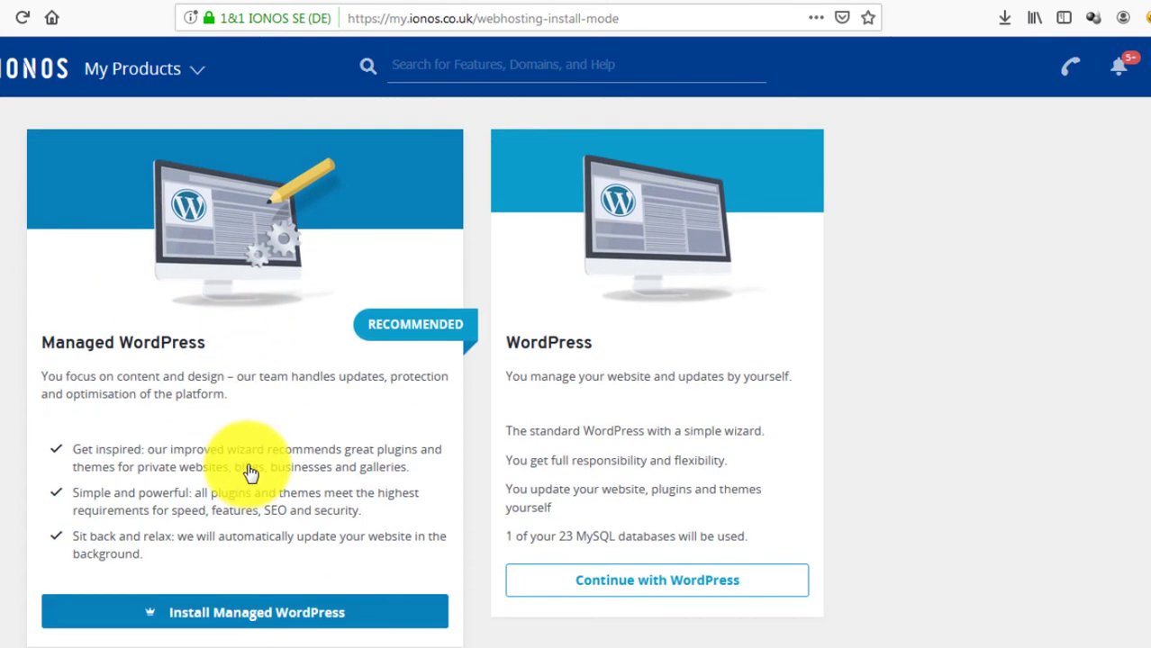
{"action": "scroll", "coordinate": [675, 573], "scroll_direction": "down", "scroll_amount": 2}
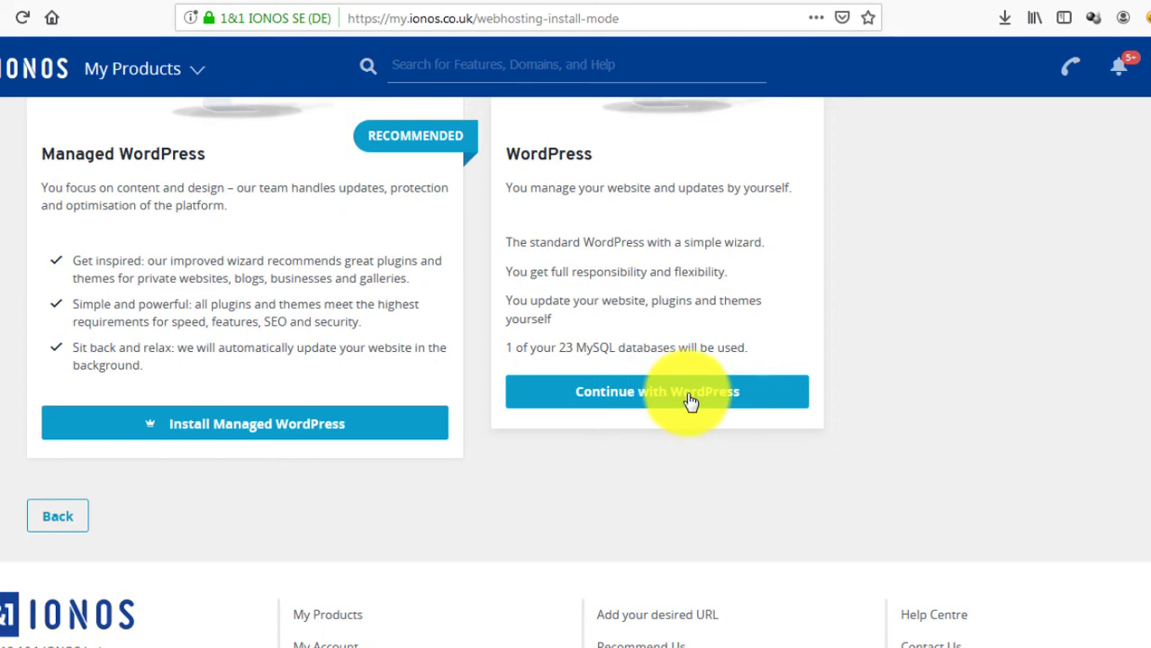
{"action": "left_click", "coordinate": [689, 396]}
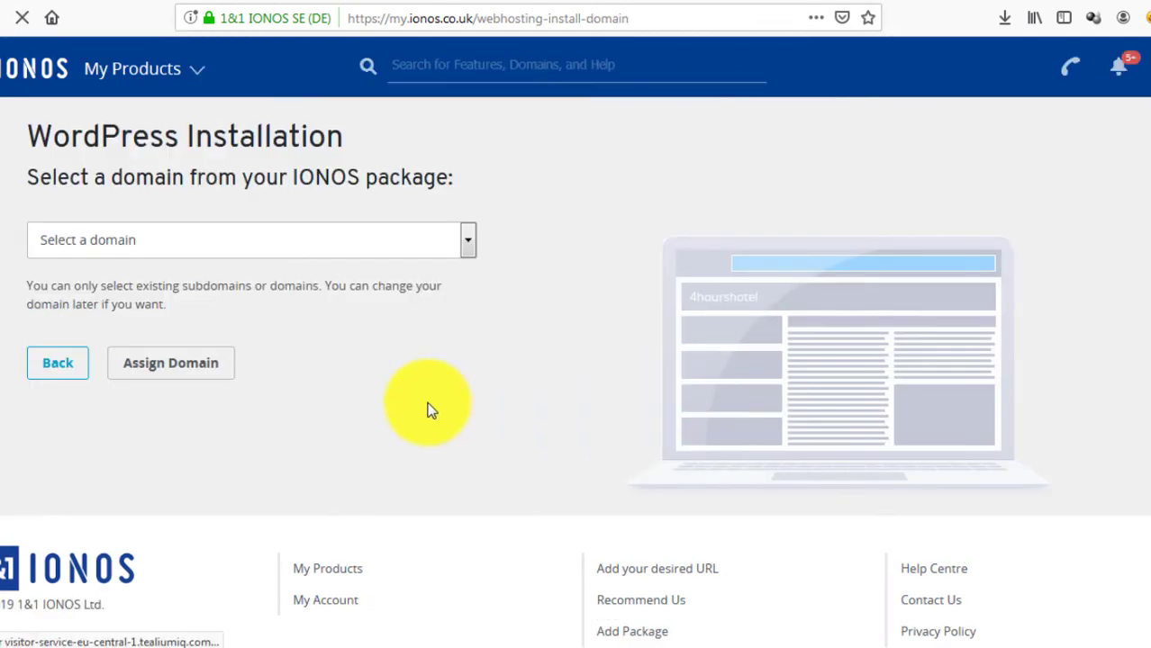
Select the websitehome.co.uk domain from the domain dropdown for the new site
{"action": "left_click", "coordinate": [199, 240]}
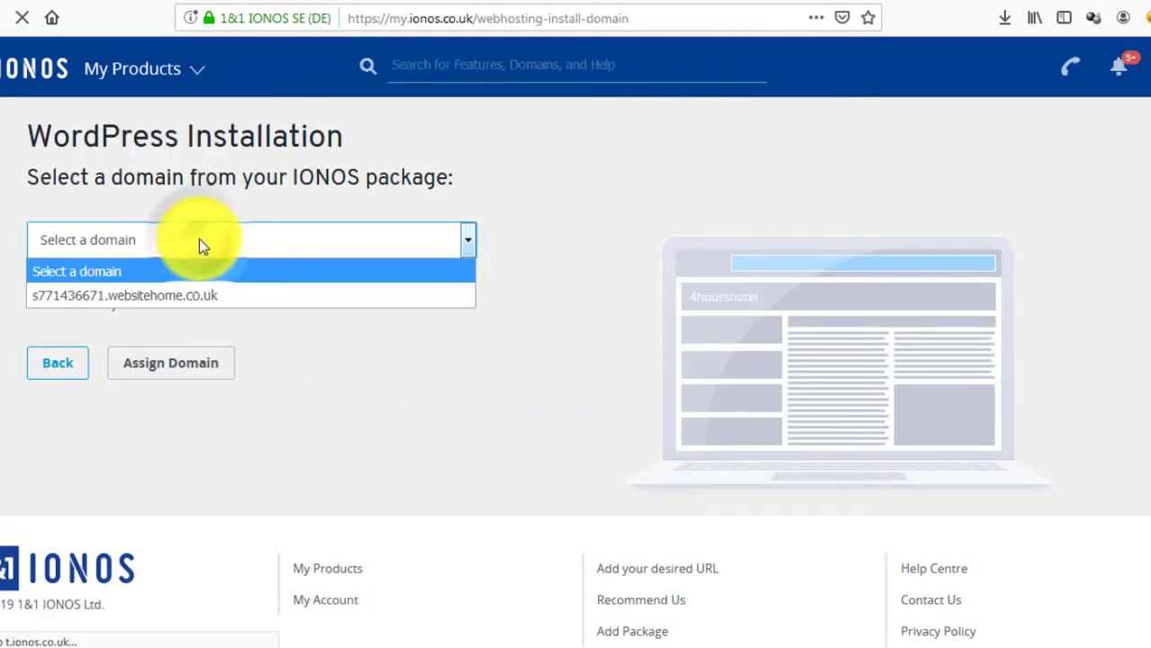
{"action": "left_click", "coordinate": [363, 352]}
{"action": "left_click", "coordinate": [162, 246]}
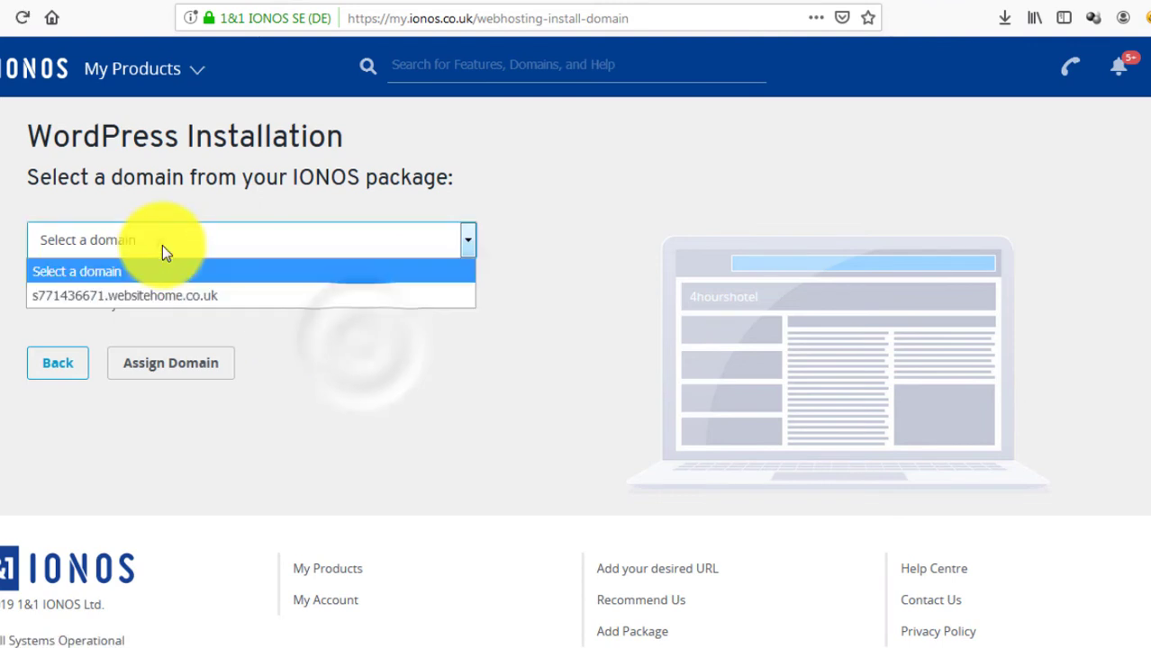
{"action": "left_click", "coordinate": [162, 296]}
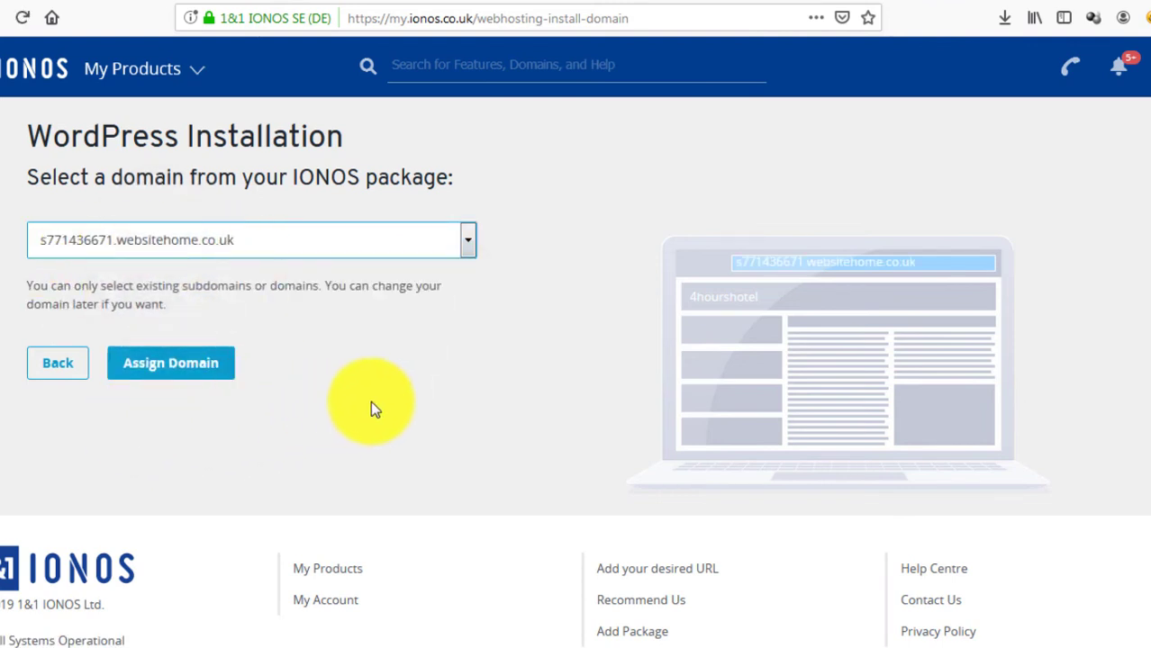